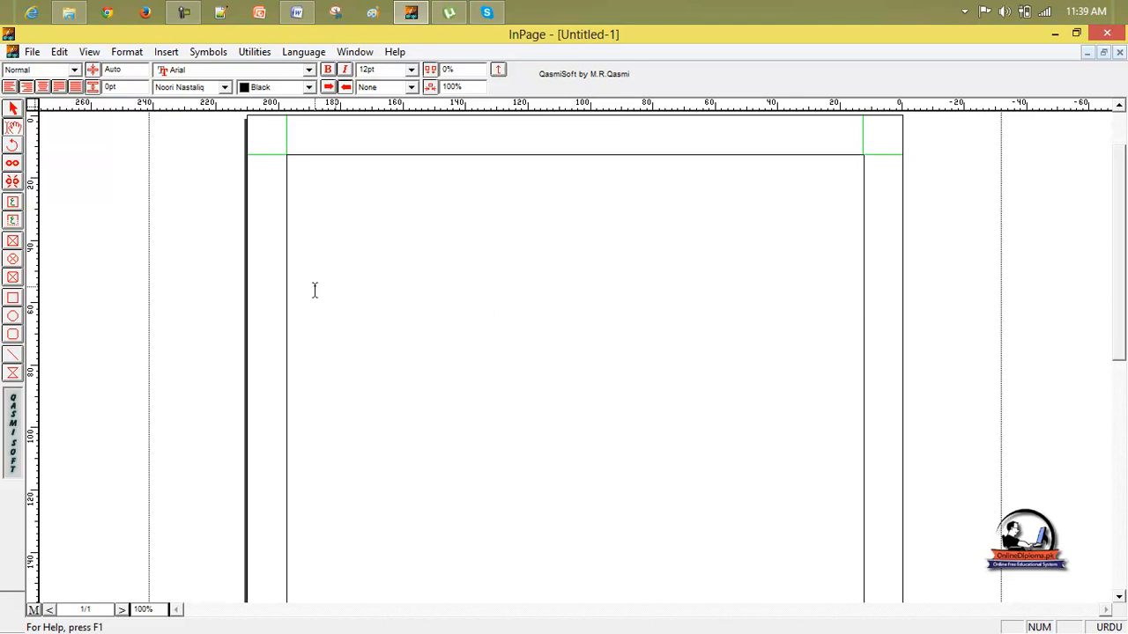
pyautogui.click(270, 56)
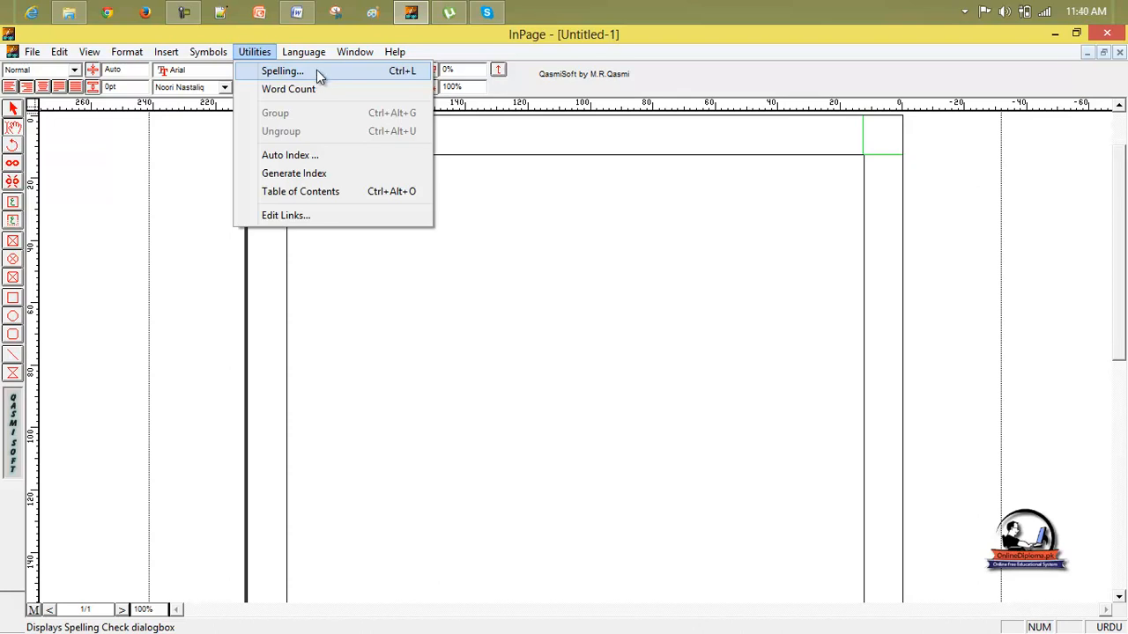
pyautogui.moveTo(342, 60)
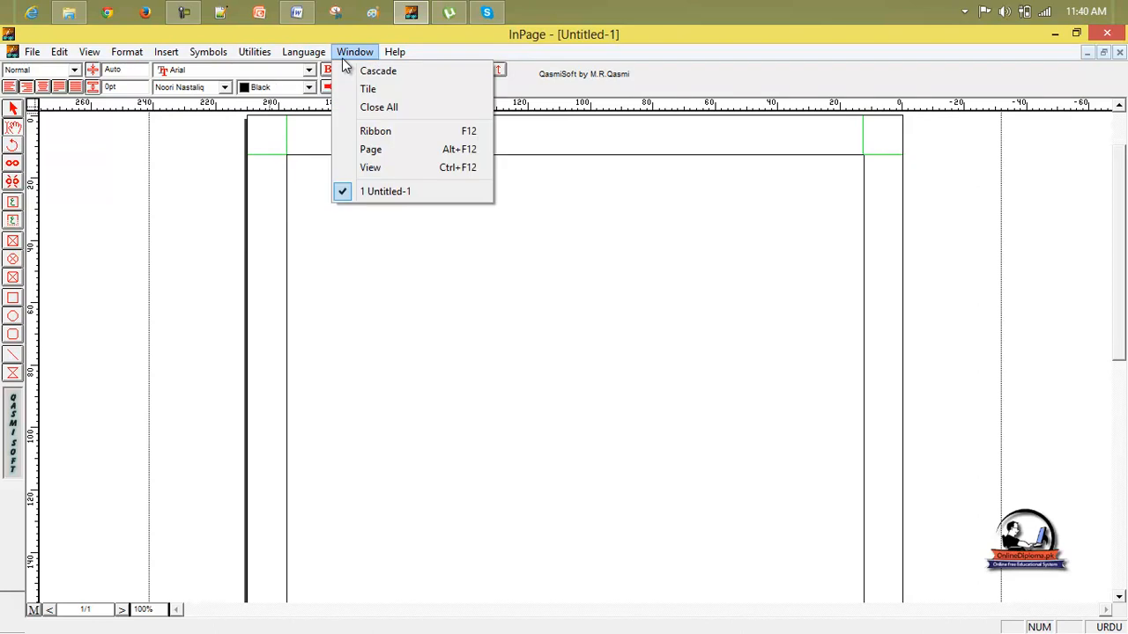
pyautogui.moveTo(266, 49)
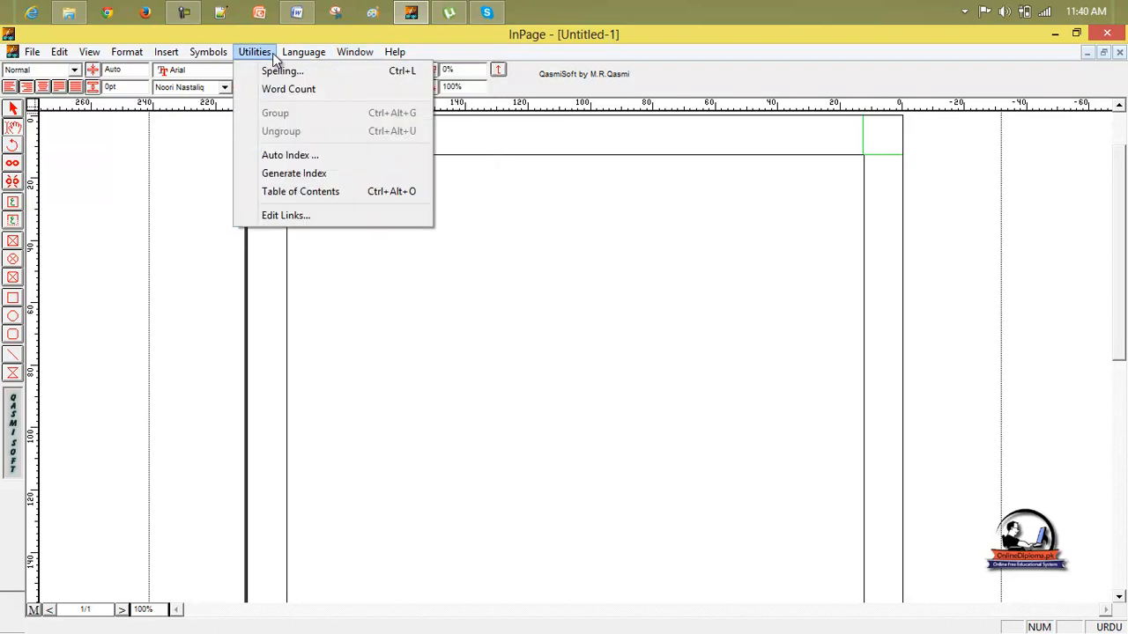
pyautogui.click(661, 245)
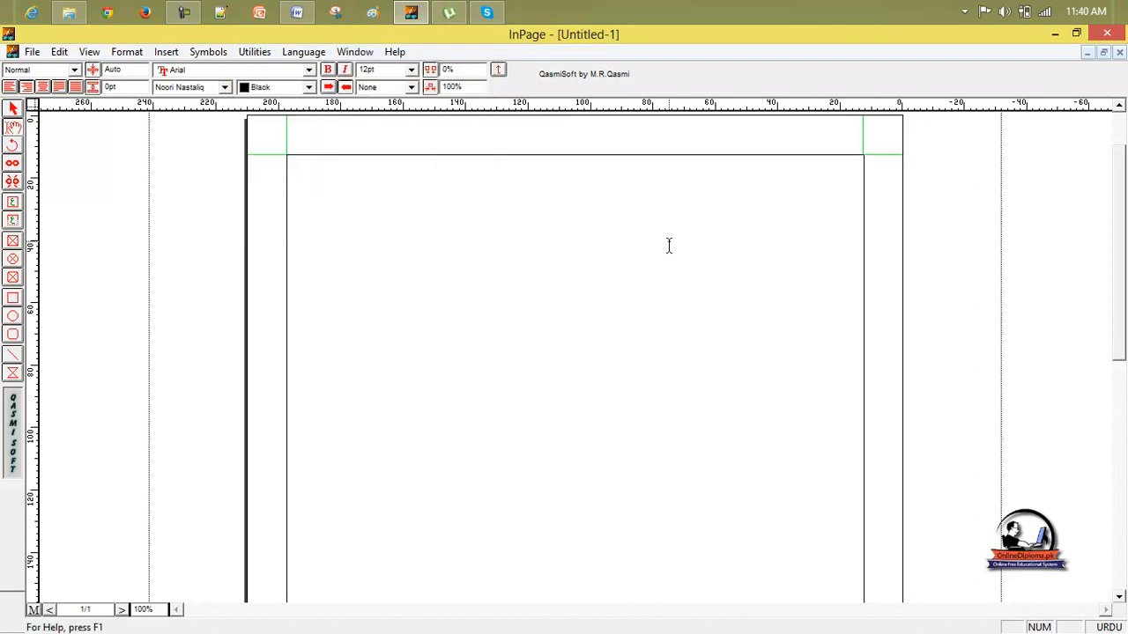
# Fill the text area from the first line with repeated copies of "روشن مستقبل", ending partway through the seventh line.
pyautogui.hotkey('ctrl', 'v')
pyautogui.write('روشن مستقبل')
pyautogui.hotkey('ctrl', 'v')
pyautogui.hotkey('ctrl', 'v')
pyautogui.hotkey('ctrl', 'v')
pyautogui.hotkey('ctrl', 'v')
pyautogui.hotkey('ctrl', 'v')
pyautogui.hotkey('ctrl', 'v')
pyautogui.hotkey('ctrl', 'v')
pyautogui.hotkey('ctrl', 'v')
pyautogui.hotkey('ctrl', 'v')
pyautogui.hotkey('ctrl', 'v')
pyautogui.hotkey('ctrl', 'v')
pyautogui.hotkey('ctrl', 'v')
pyautogui.hotkey('ctrl', 'v')
pyautogui.hotkey('ctrl', 'v')
pyautogui.hotkey('ctrl', 'v')
pyautogui.hotkey('ctrl', 'v')
pyautogui.hotkey('ctrl', 'v')
pyautogui.hotkey('ctrl', 'v')
pyautogui.hotkey('ctrl', 'v')
pyautogui.hotkey('ctrl', 'v')
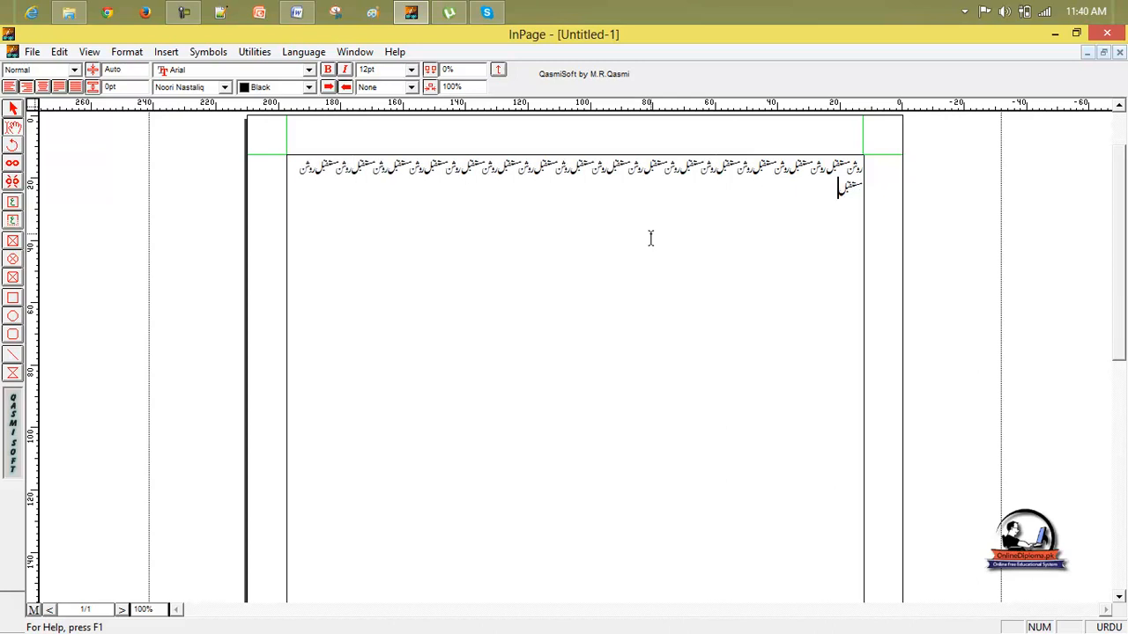
pyautogui.hotkey('ctrl', 'v')
pyautogui.hotkey('ctrl', 'v')
pyautogui.hotkey('ctrl', 'v')
pyautogui.hotkey('ctrl', 'v')
pyautogui.hotkey('ctrl', 'v')
pyautogui.hotkey('ctrl', 'v')
pyautogui.hotkey('ctrl', 'v')
pyautogui.hotkey('ctrl', 'v')
pyautogui.hotkey('ctrl', 'v')
pyautogui.hotkey('ctrl', 'v')
pyautogui.hotkey('ctrl', 'v')
pyautogui.hotkey('ctrl', 'v')
pyautogui.hotkey('ctrl', 'v')
pyautogui.hotkey('ctrl', 'v')
pyautogui.hotkey('ctrl', 'v')
pyautogui.hotkey('ctrl', 'v')
pyautogui.hotkey('ctrl', 'v')
pyautogui.hotkey('ctrl', 'v')
pyautogui.hotkey('ctrl', 'v')
pyautogui.hotkey('ctrl', 'v')
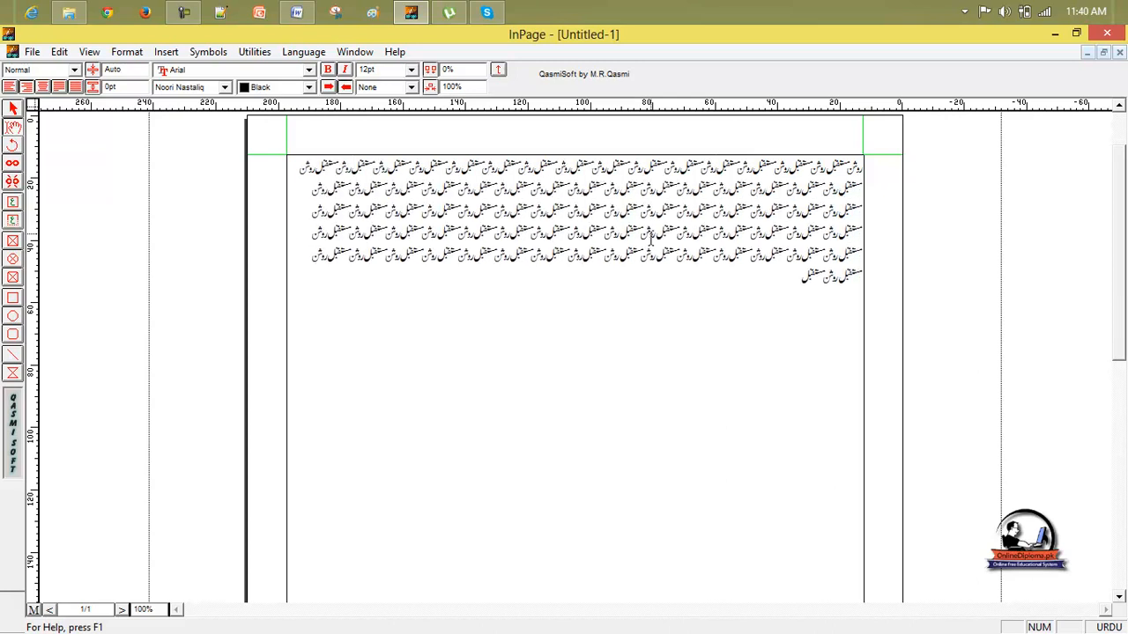
pyautogui.hotkey('ctrl', 'v')
pyautogui.hotkey('ctrl', 'v')
pyautogui.hotkey('ctrl', 'v')
pyautogui.hotkey('ctrl', 'v')
pyautogui.hotkey('ctrl', 'v')
pyautogui.hotkey('ctrl', 'v')
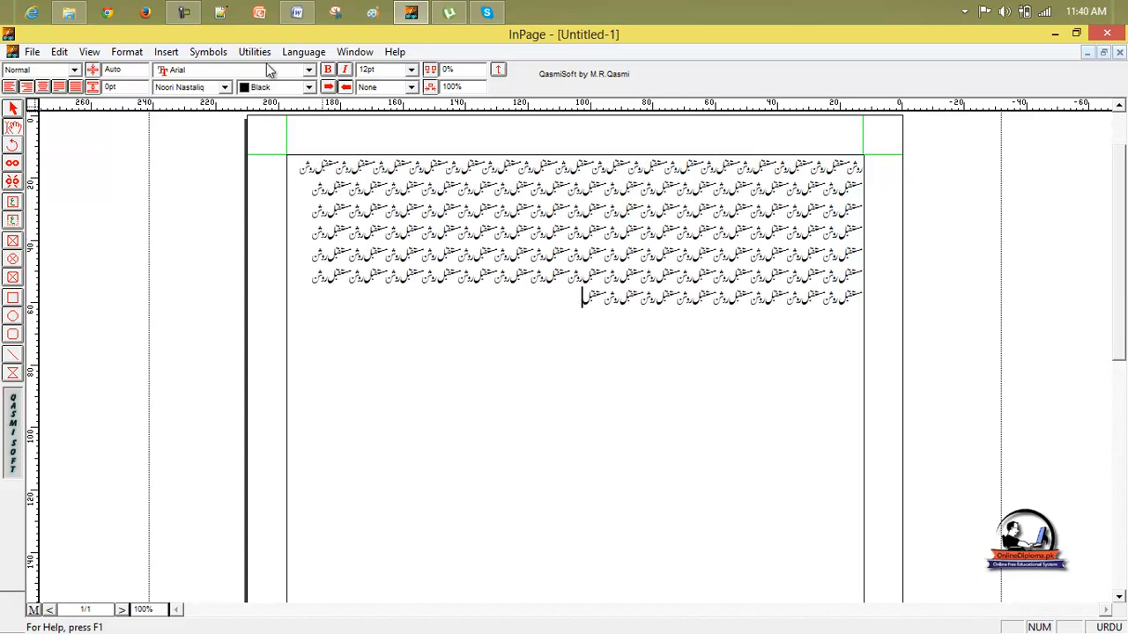
# Try to run the spelling check on the Urdu text.
pyautogui.click(300, 55)
pyautogui.moveTo(264, 53)
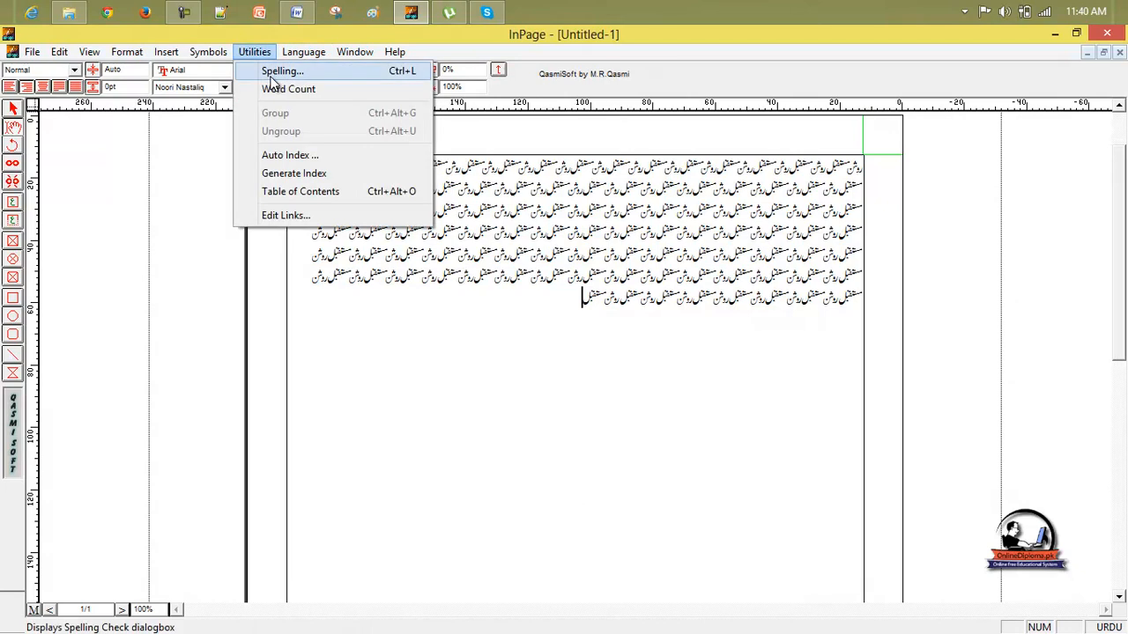
pyautogui.click(271, 75)
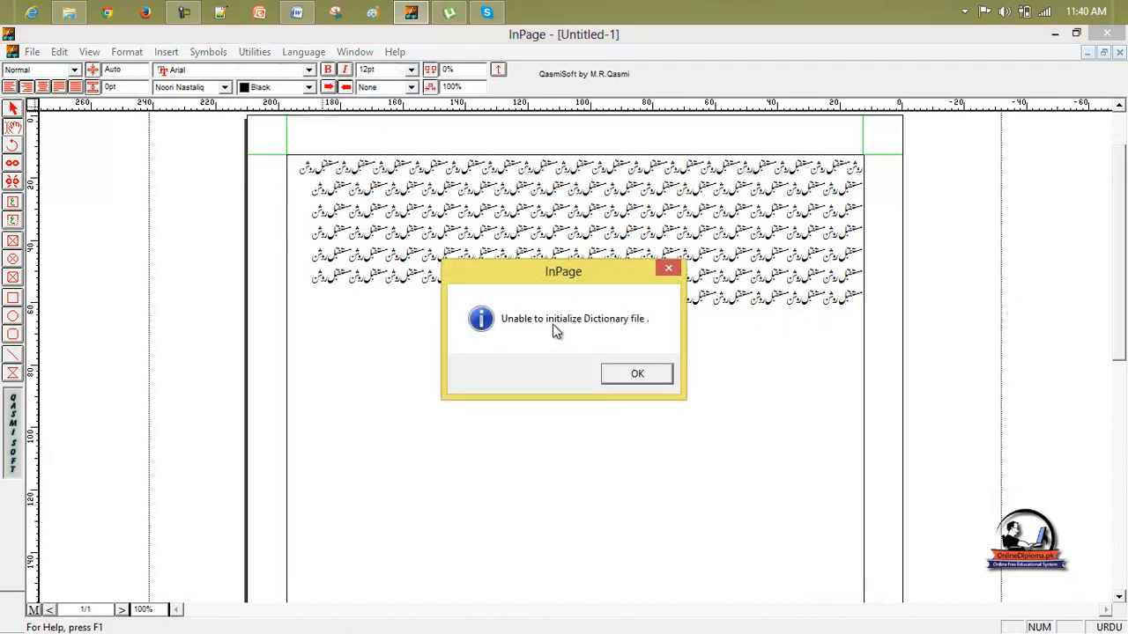
pyautogui.click(669, 269)
# Start a new paragraph two lines below the Urdu text, switch the input language to English and enter "inpage 2009".
pyautogui.press('Return')
pyautogui.press('Return')
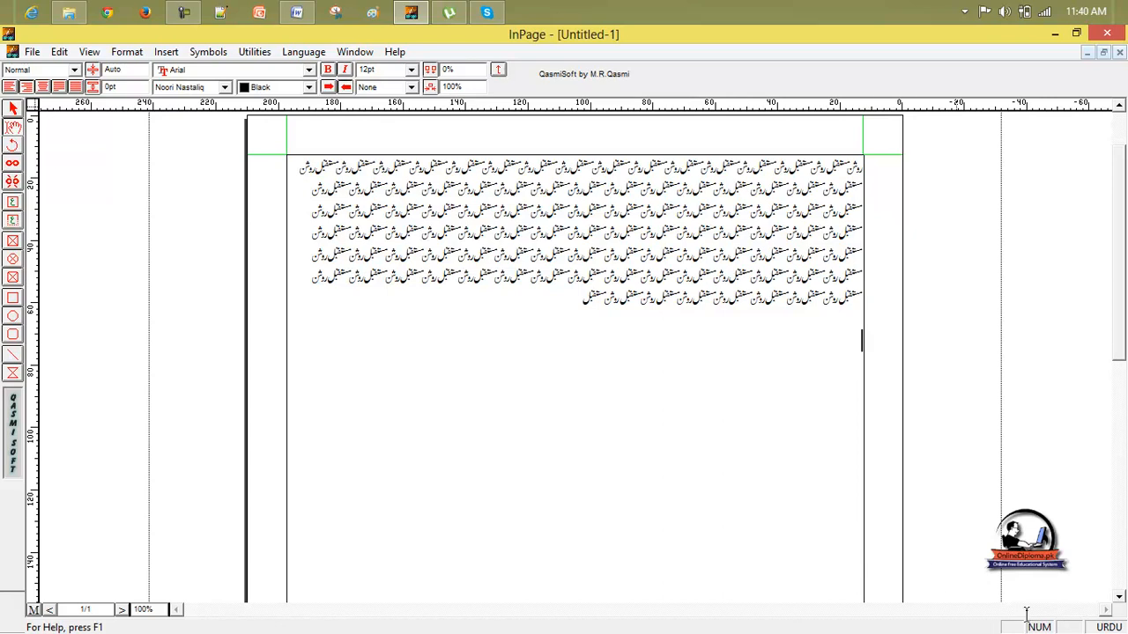
pyautogui.click(1107, 626)
pyautogui.write('page 1')
pyautogui.press('BackSpace')
pyautogui.write('2009')
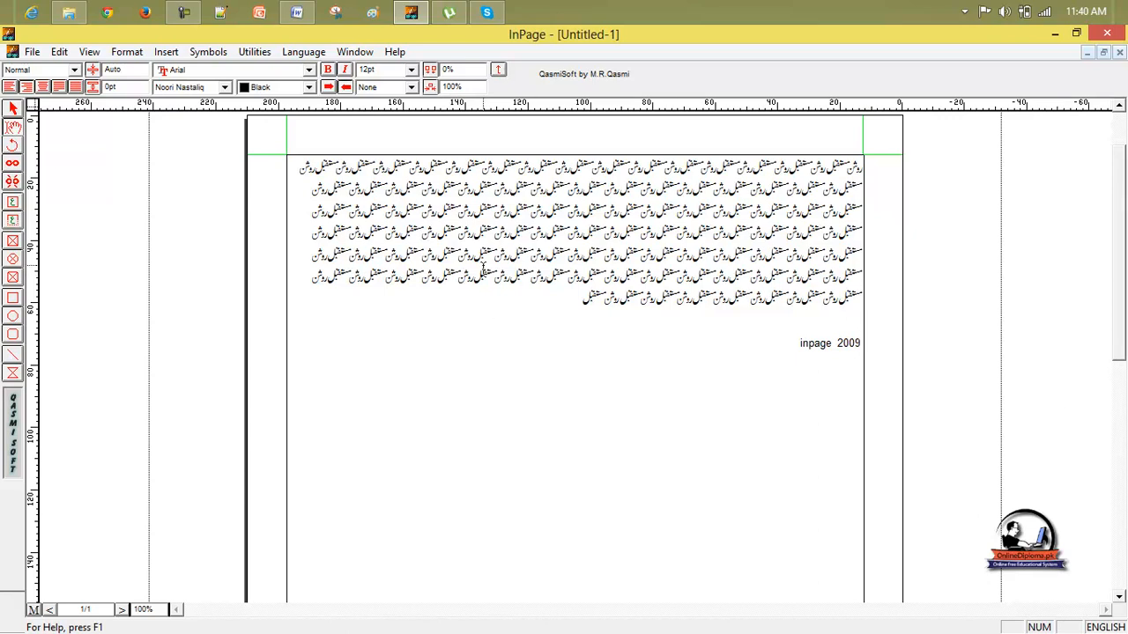
# Try the spelling check with the English line in the document.
pyautogui.click(254, 51)
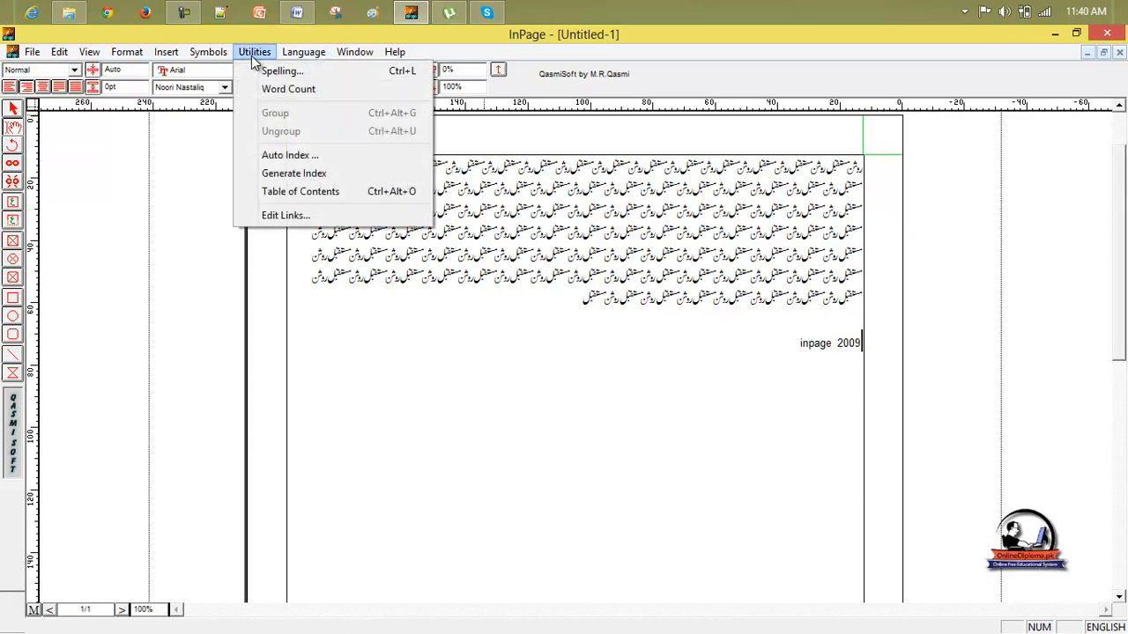
pyautogui.click(279, 72)
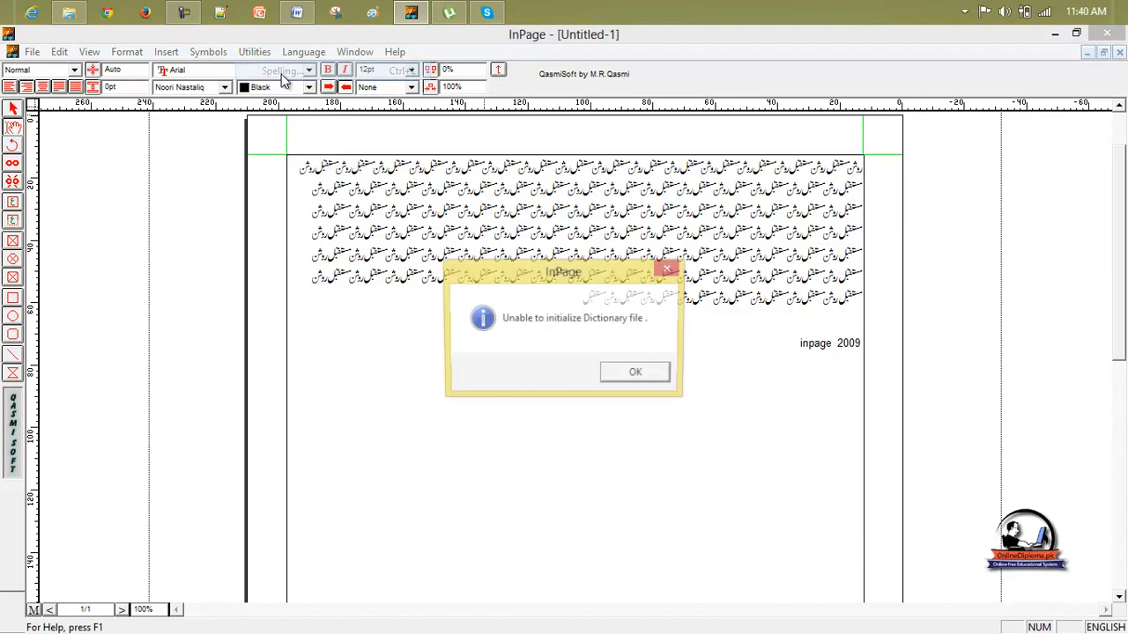
pyautogui.click(667, 269)
# Replace the line "inpage 2009" with "inpage is application sofrware".
pyautogui.moveTo(862, 343); pyautogui.dragTo(804, 344)
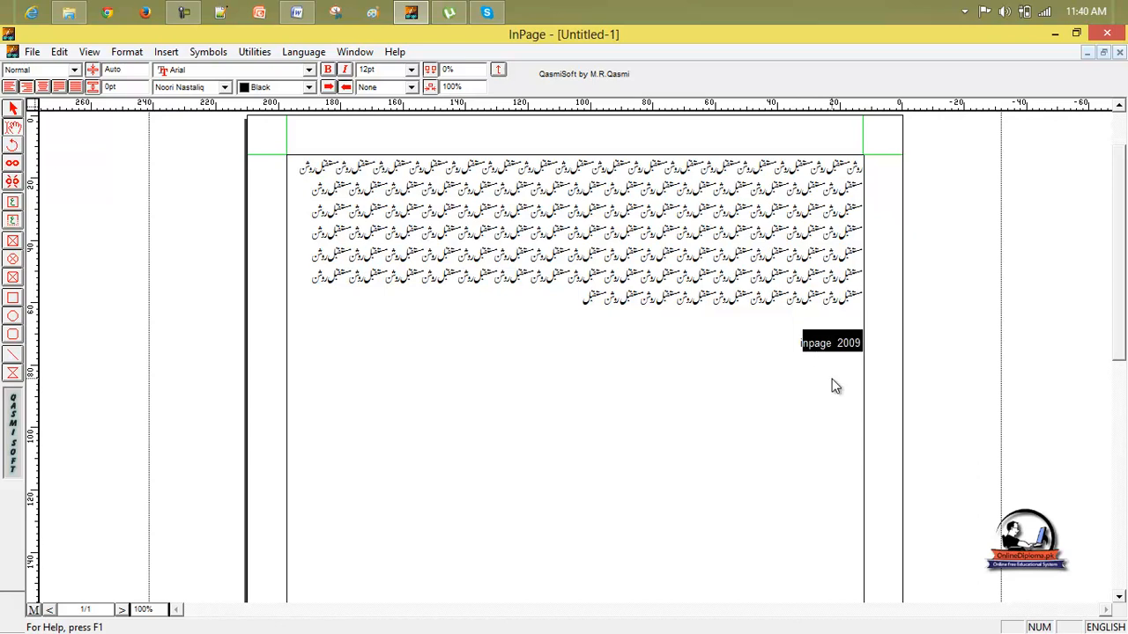
pyautogui.write('in')
pyautogui.press('BackSpace')
pyautogui.press('BackSpace')
pyautogui.press('BackSpace')
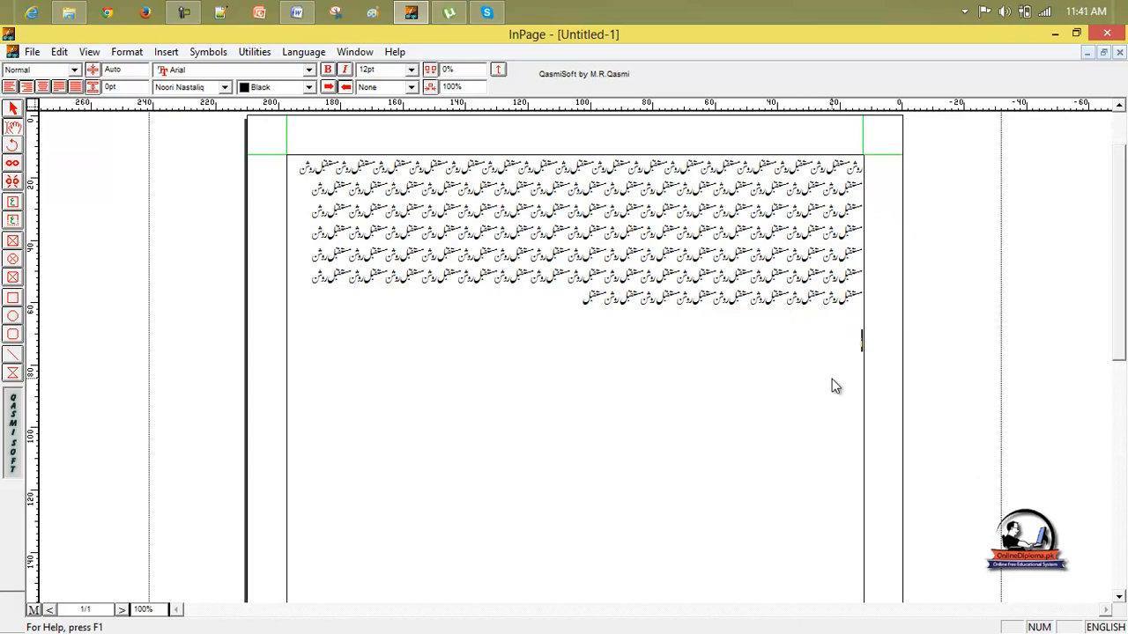
pyautogui.write('inpage is appluc')
pyautogui.press('BackSpace')
pyautogui.press('BackSpace')
pyautogui.press('BackSpace')
pyautogui.write('ocate')
pyautogui.press('BackSpace')
pyautogui.press('BackSpace')
pyautogui.press('BackSpace')
pyautogui.press('BackSpace')
pyautogui.press('BackSpace')
pyautogui.press('BackSpace')
pyautogui.write('lication software')
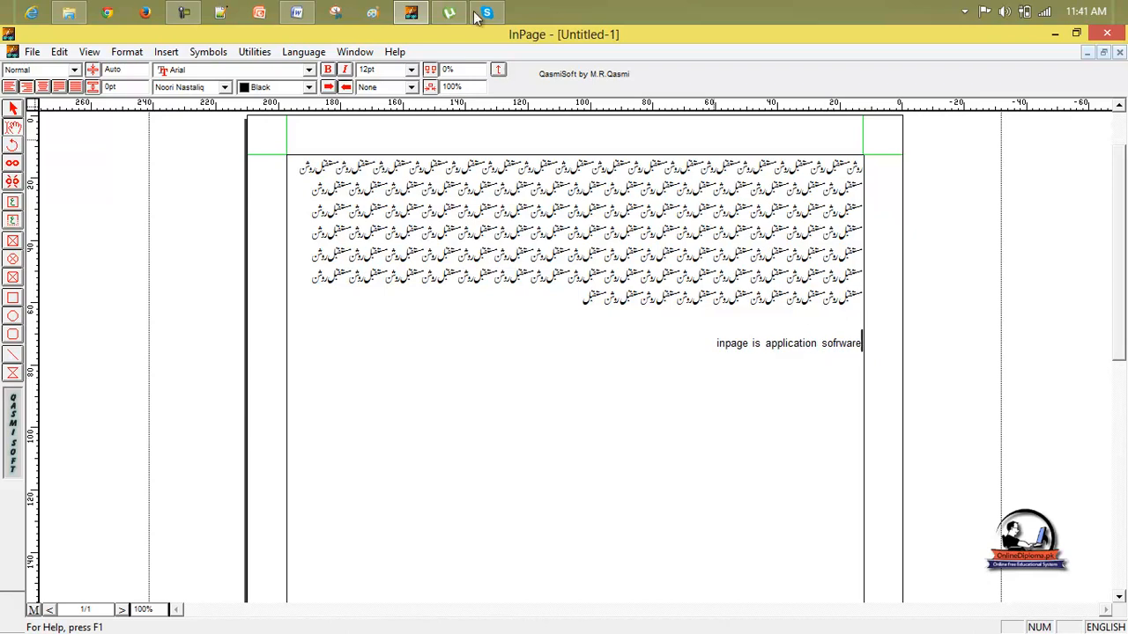
# Try the spelling check again on the rewritten English sentence.
pyautogui.click(255, 52)
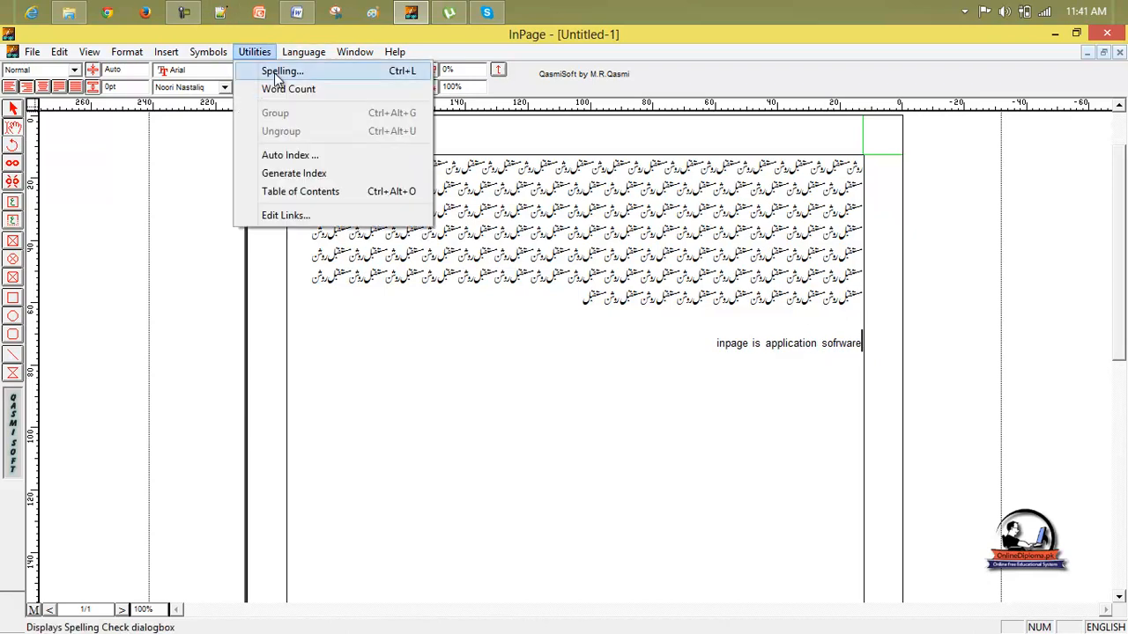
pyautogui.click(269, 71)
pyautogui.click(667, 268)
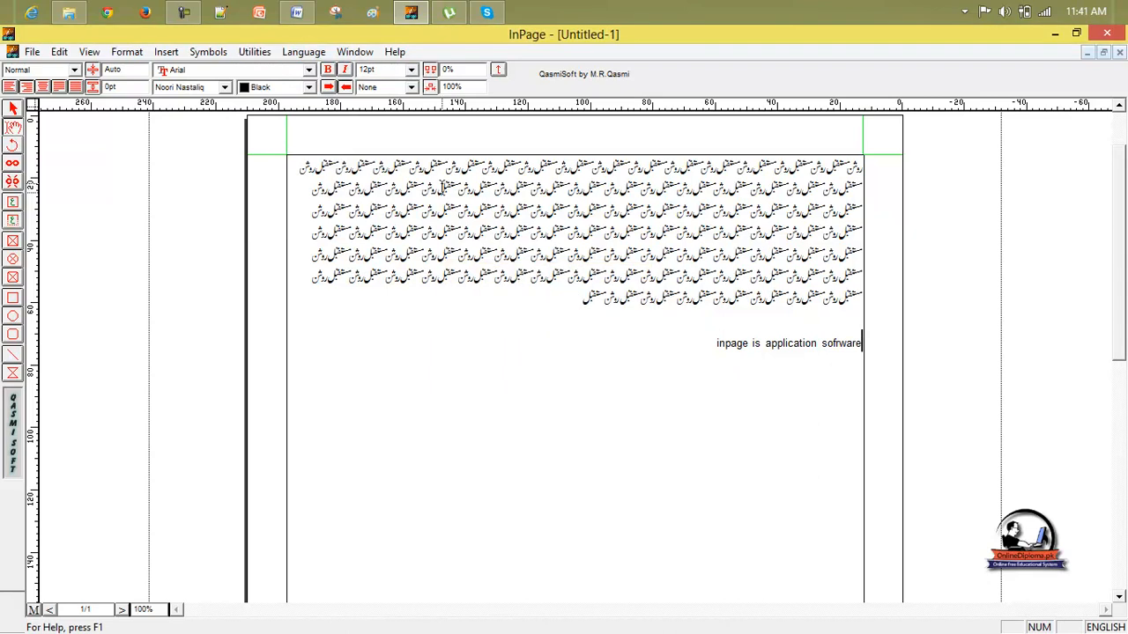
# Display the document's word count and examine the words, lines, characters and paragraphs.
pyautogui.click(255, 52)
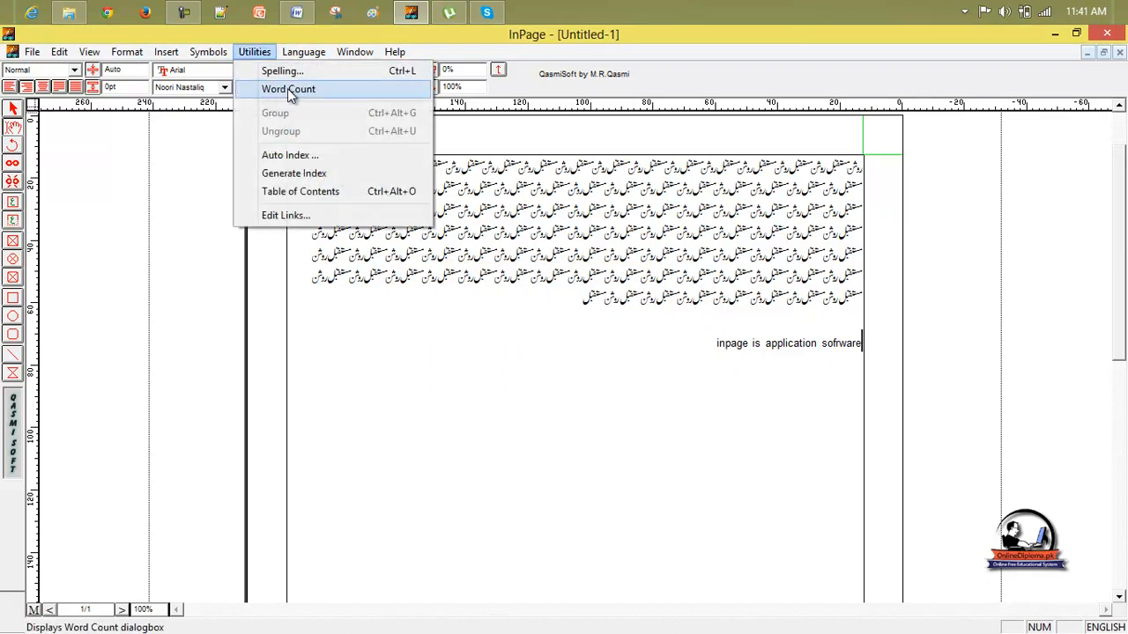
pyautogui.click(298, 92)
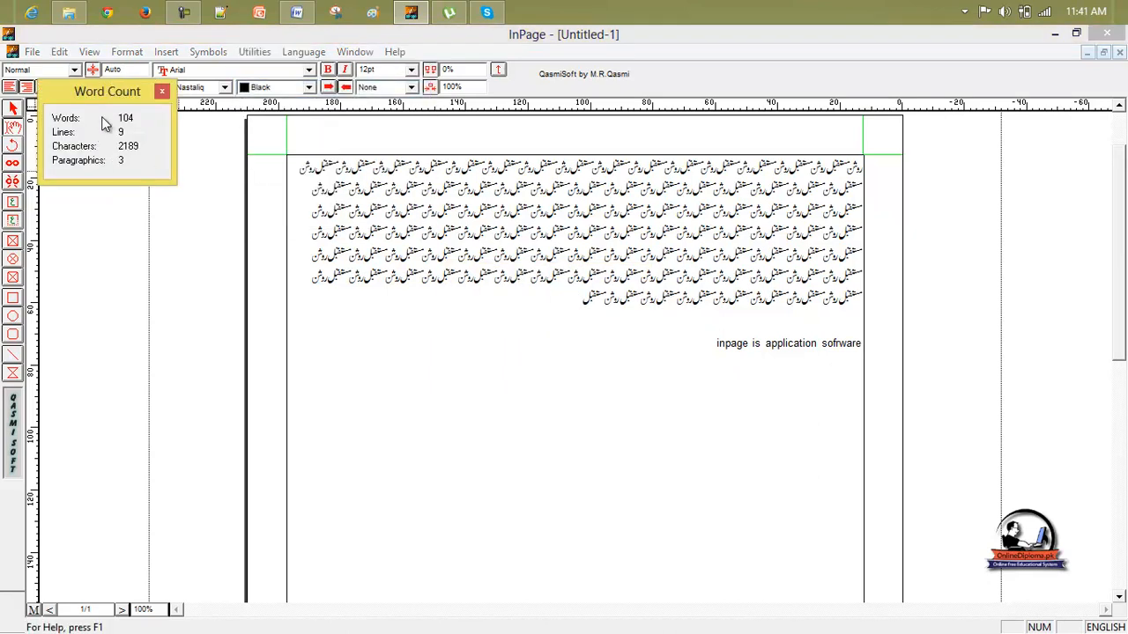
pyautogui.moveTo(105, 92); pyautogui.dragTo(103, 116)
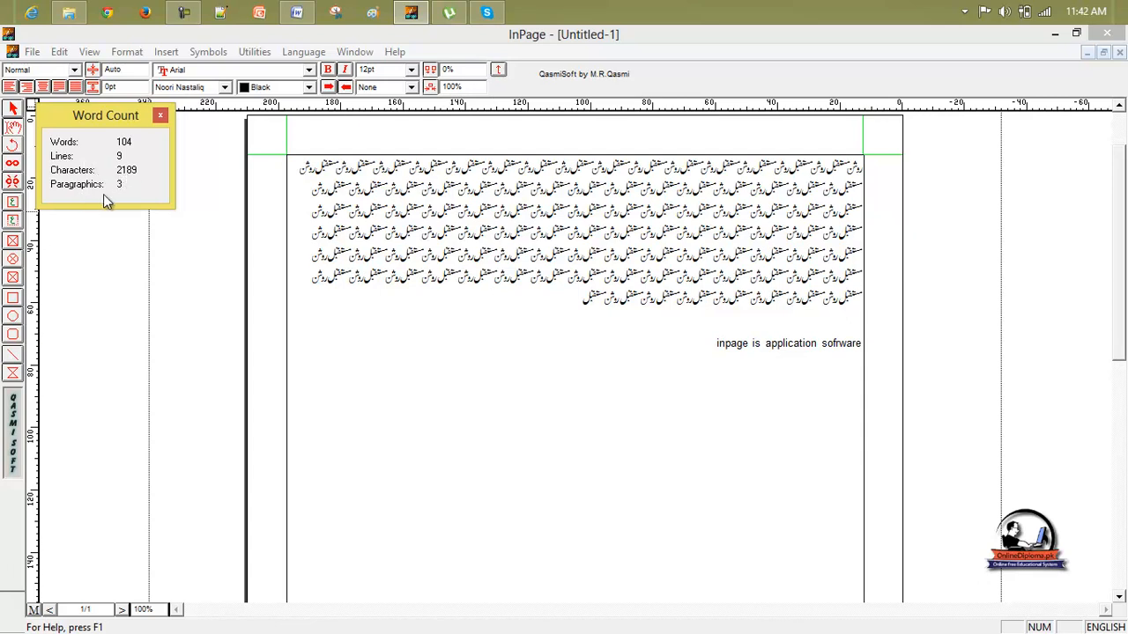
# Temporarily show the invisible characters to check the paragraph marks, and close the word count.
pyautogui.click(583, 297)
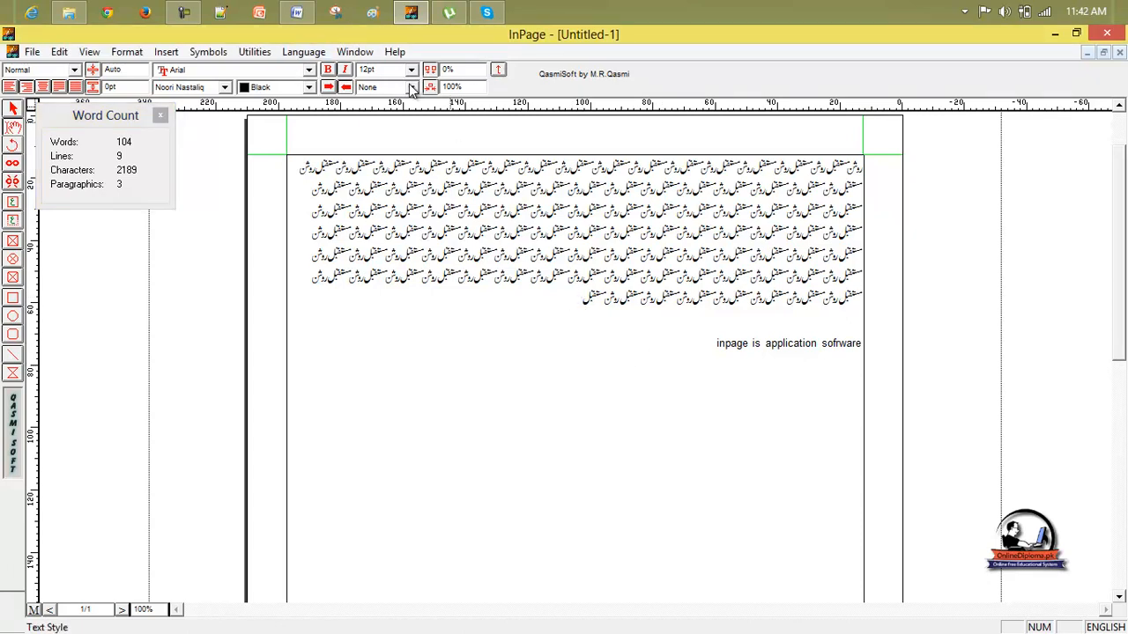
pyautogui.click(128, 53)
pyautogui.moveTo(89, 55)
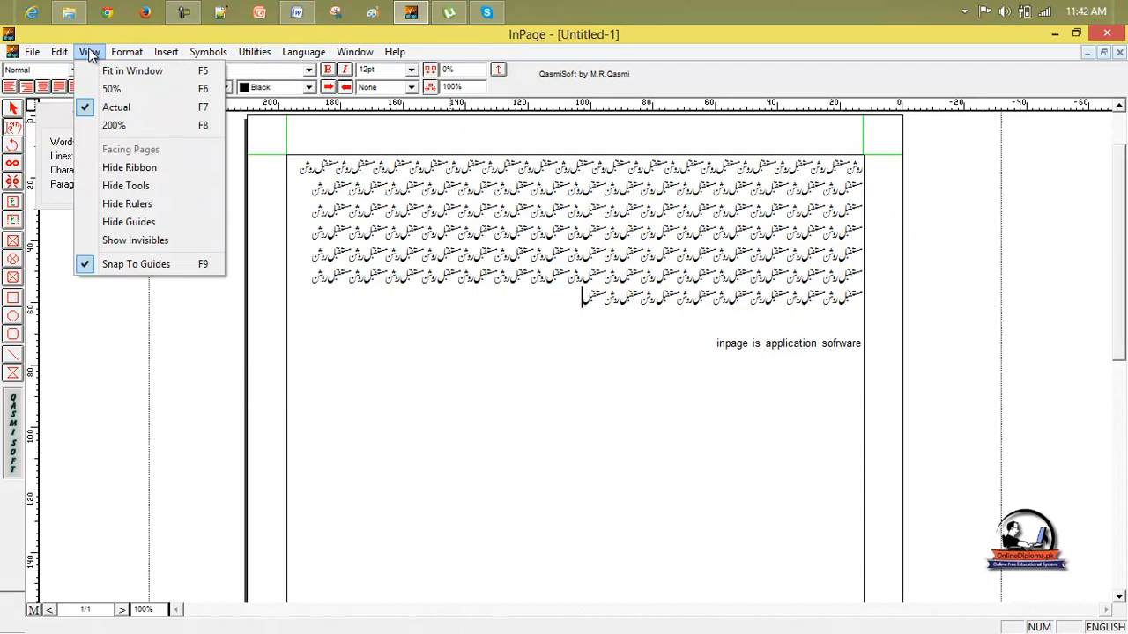
pyautogui.click(176, 241)
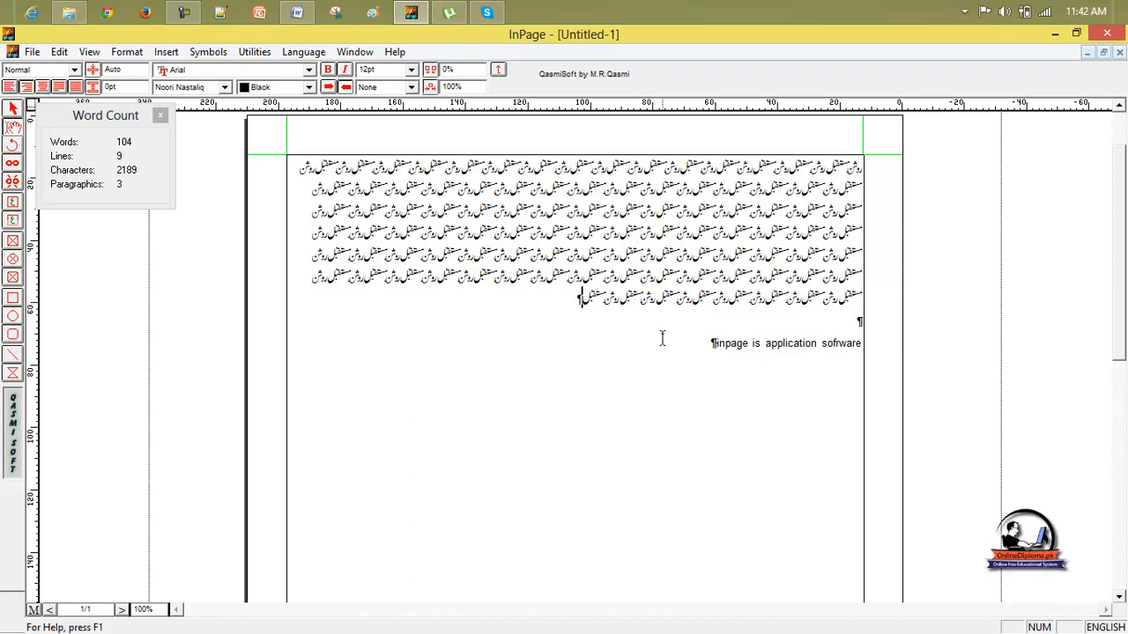
pyautogui.click(160, 116)
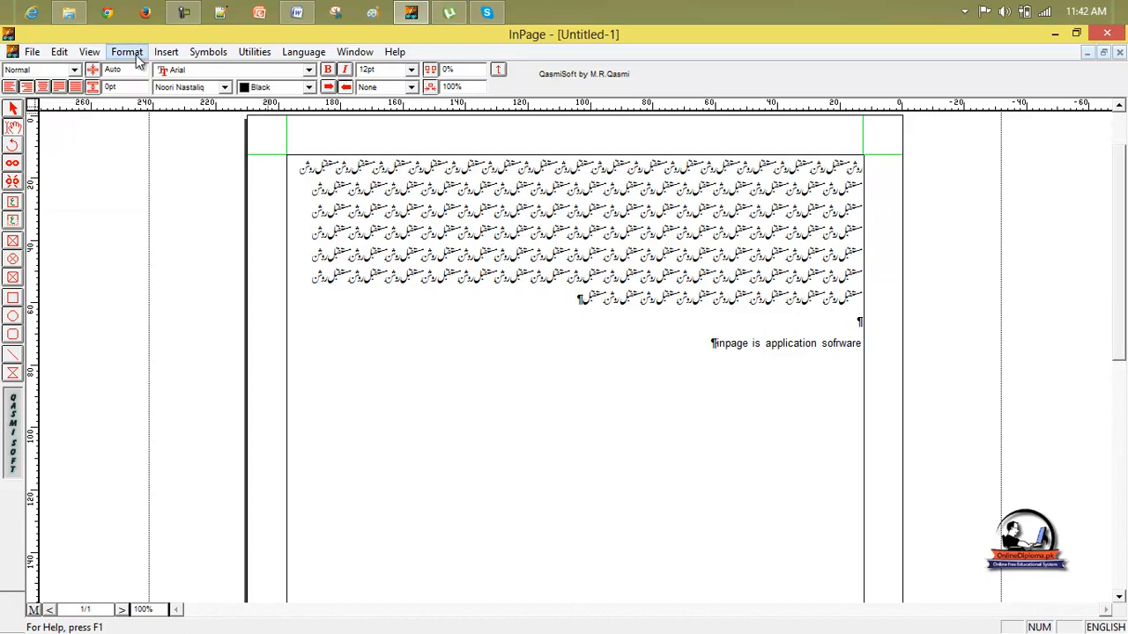
pyautogui.click(89, 52)
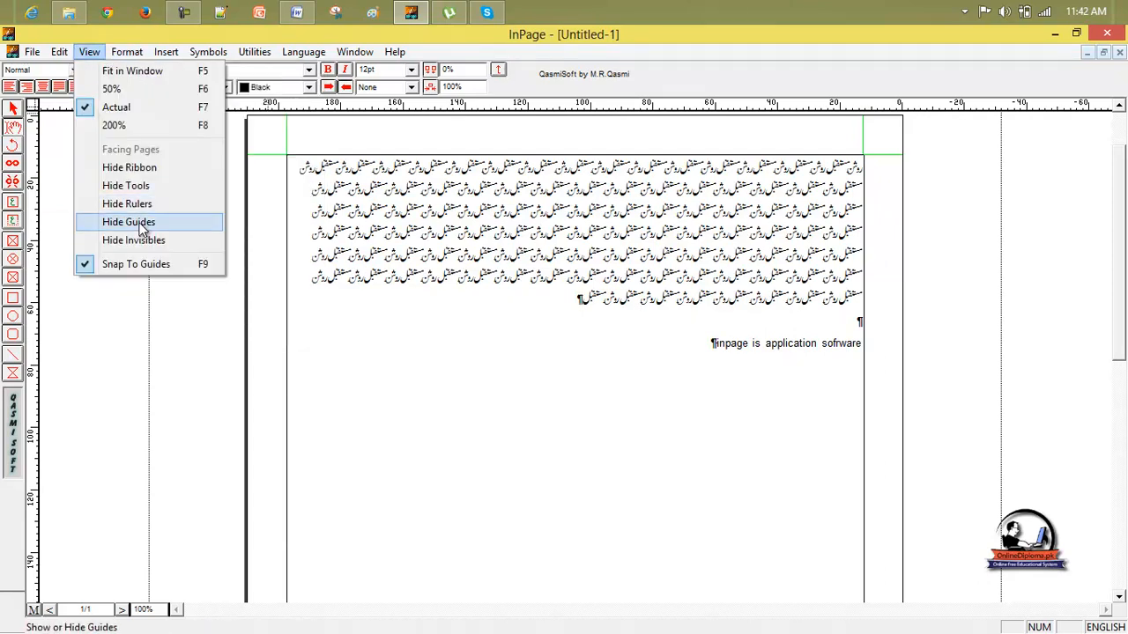
pyautogui.click(132, 240)
pyautogui.click(222, 51)
pyautogui.moveTo(255, 51)
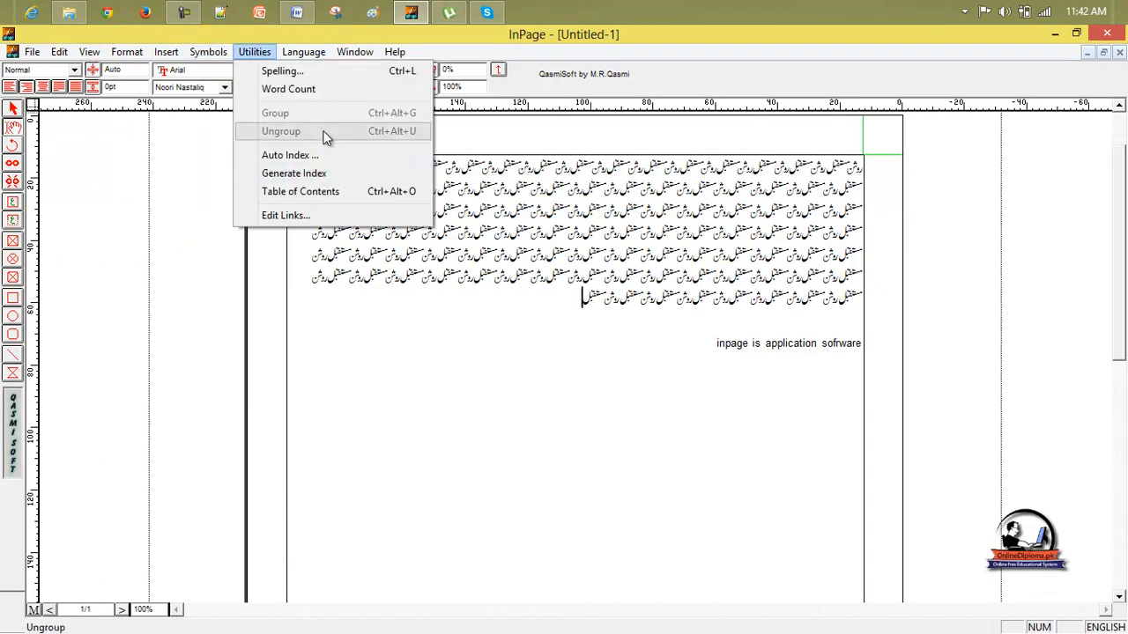
pyautogui.click(423, 320)
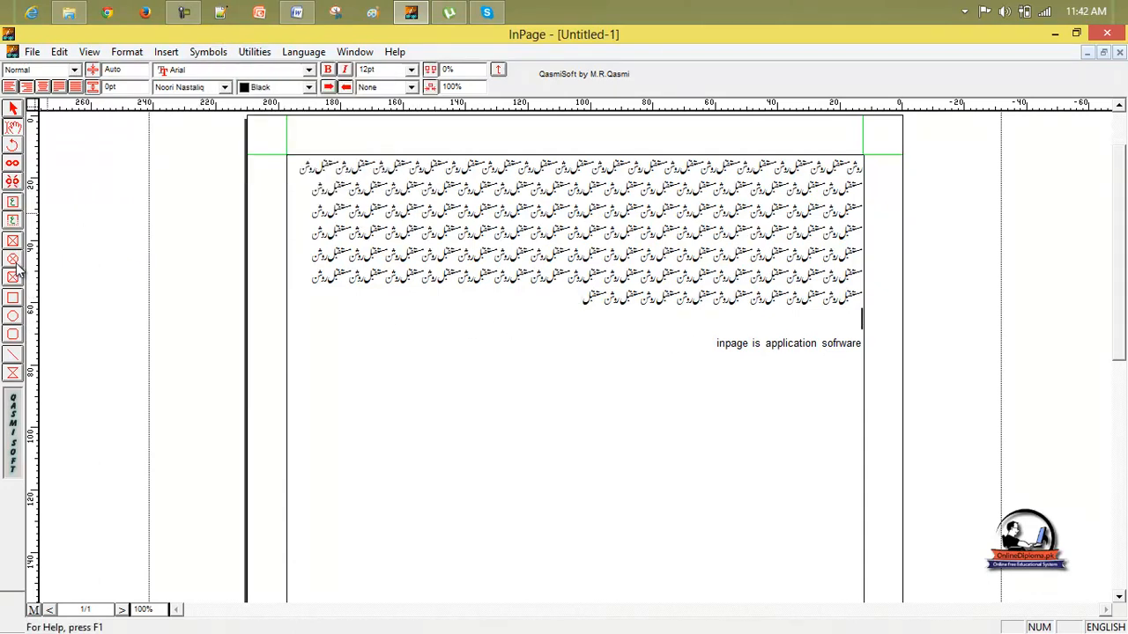
# Draw a rectangle about 87 × 47 mm over the lower Urdu lines and an elliptical picture frame about 57 × 41 mm beneath it.
pyautogui.click(13, 298)
pyautogui.moveTo(381, 253); pyautogui.dragTo(650, 399)
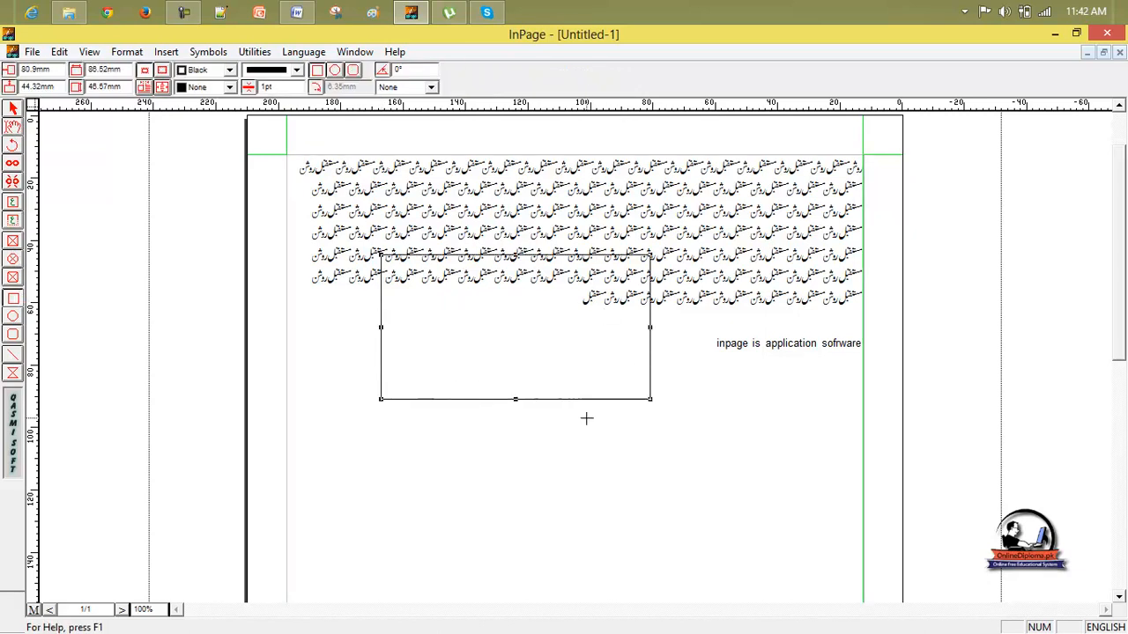
pyautogui.click(16, 277)
pyautogui.moveTo(524, 469)
pyautogui.mouseDown()
pyautogui.moveTo(722, 587)
pyautogui.moveTo(702, 595)
pyautogui.mouseUp()
pyautogui.moveTo(1117, 271); pyautogui.dragTo(1119, 306)
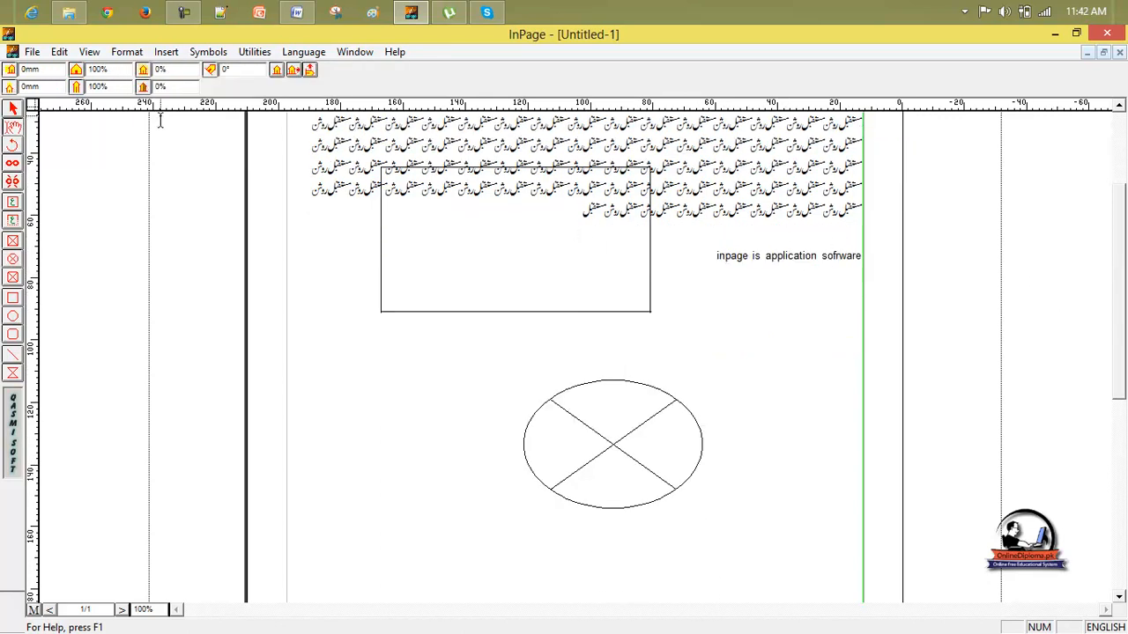
# Move the rectangle to the left page margin beside the last Urdu line, and delete the elliptical picture frame.
pyautogui.click(13, 106)
pyautogui.moveTo(463, 174); pyautogui.dragTo(370, 213)
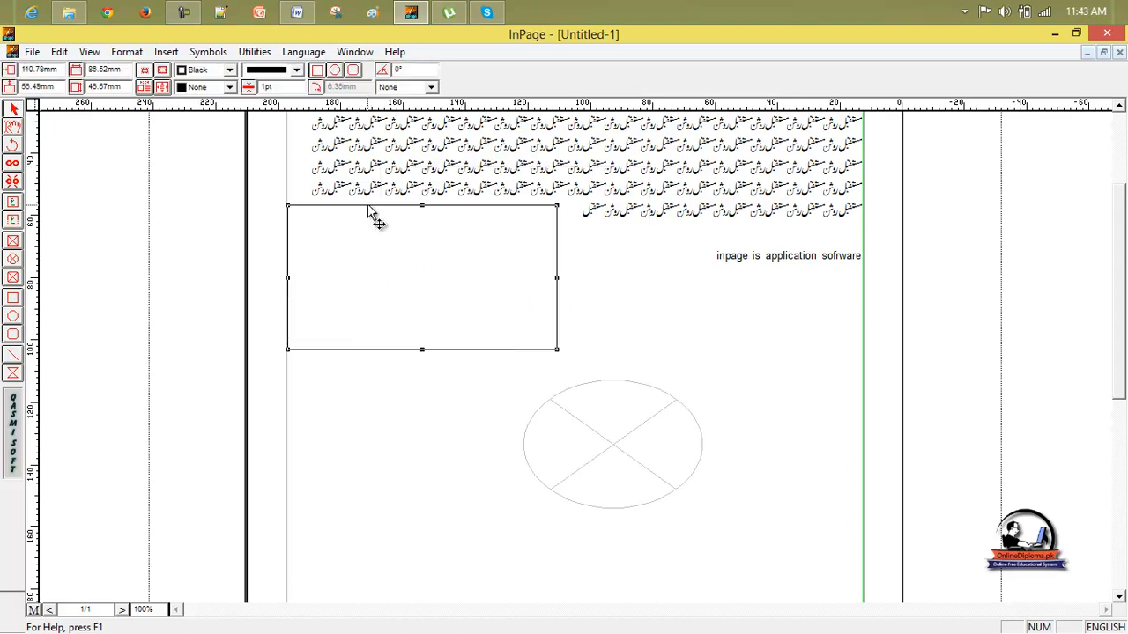
pyautogui.moveTo(591, 388); pyautogui.dragTo(563, 418)
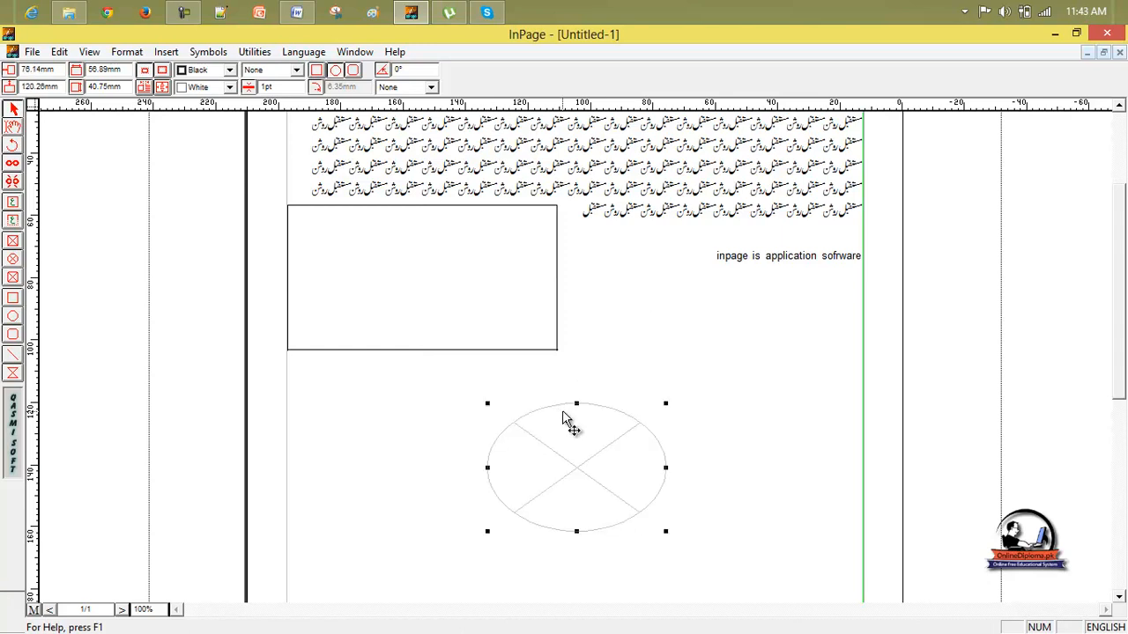
pyautogui.press('Delete')
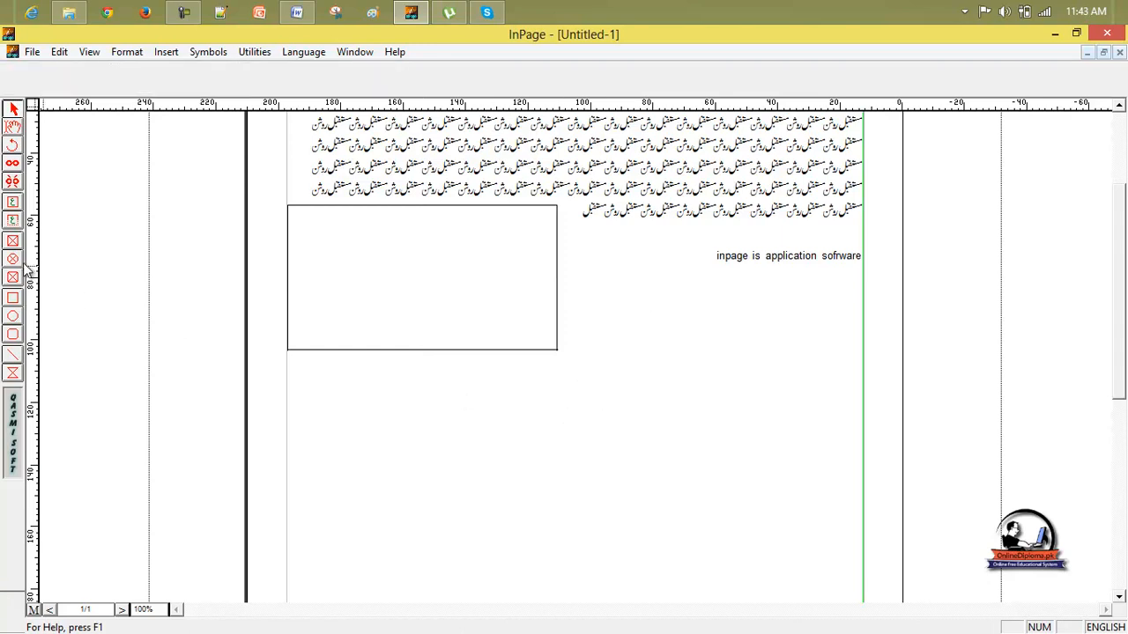
# Draw an ellipse about 62 × 48 mm below the rectangle, centred slightly right of it, and fill it with yellow.
pyautogui.click(12, 315)
pyautogui.moveTo(546, 393)
pyautogui.mouseDown()
pyautogui.moveTo(724, 508)
pyautogui.moveTo(738, 544)
pyautogui.mouseUp()
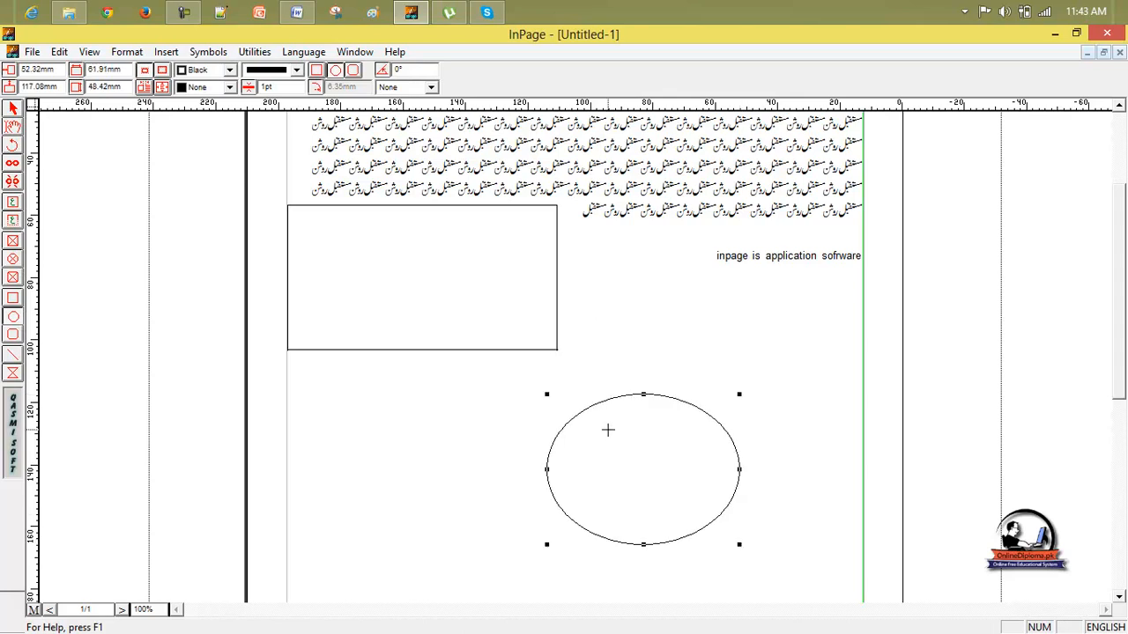
pyautogui.click(205, 88)
pyautogui.click(232, 142)
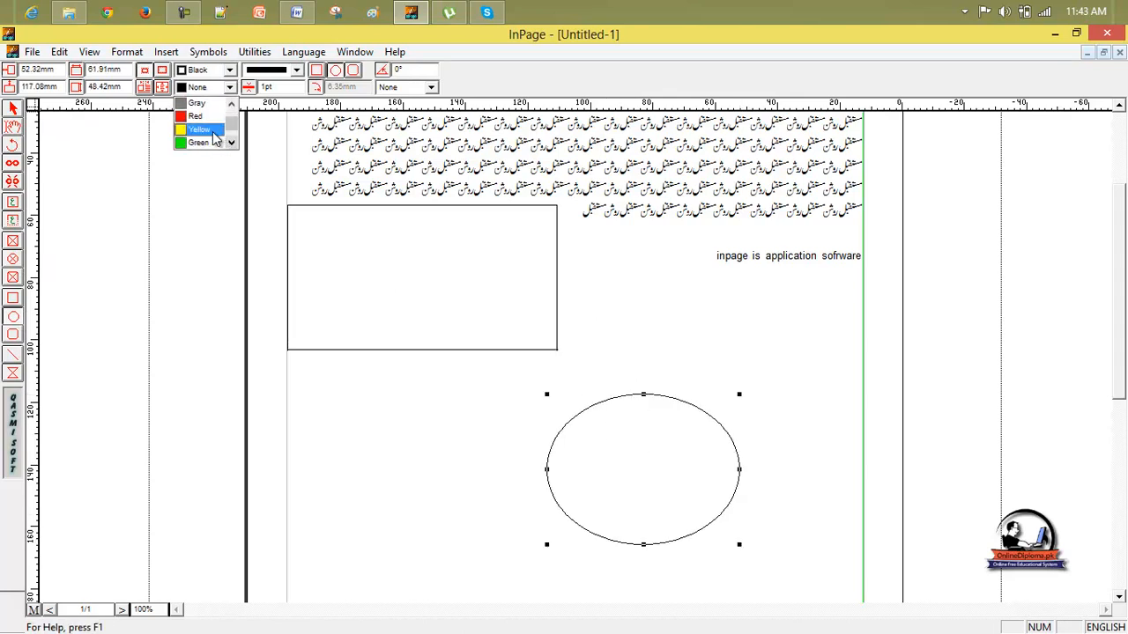
pyautogui.click(214, 130)
pyautogui.click(401, 302)
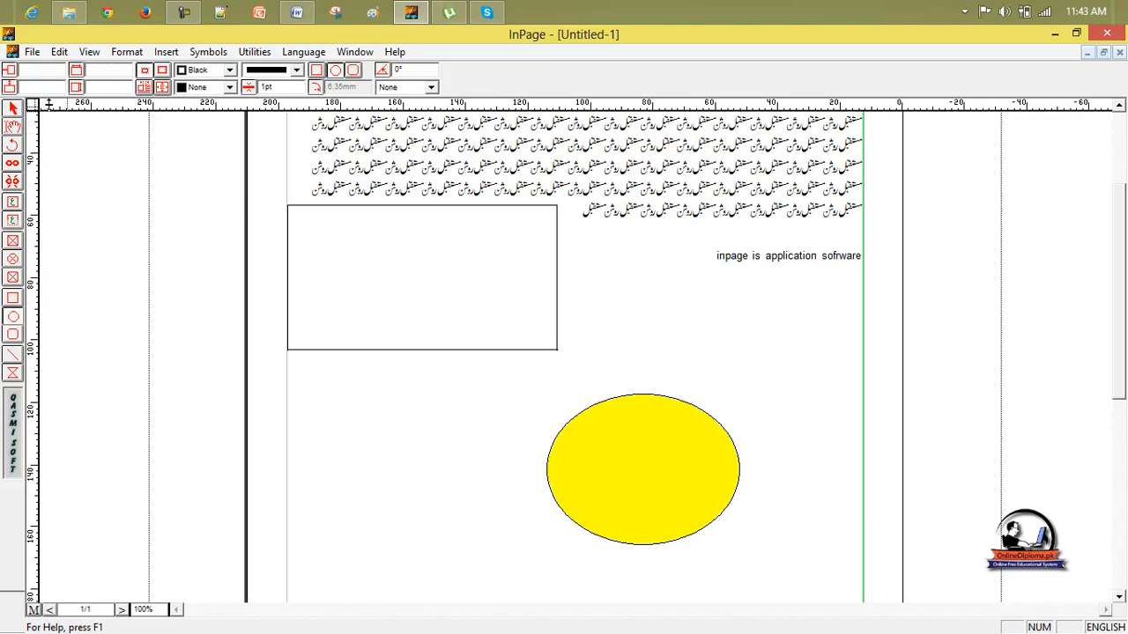
# Fill the rectangle beside the last Urdu line with blue.
pyautogui.click(342, 207)
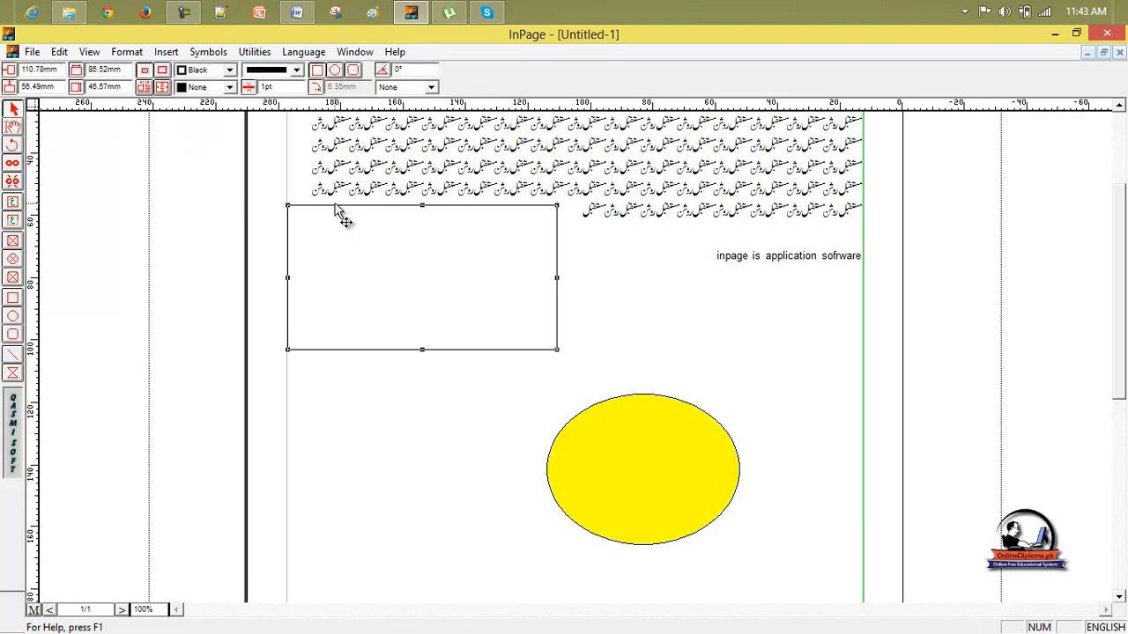
pyautogui.click(205, 88)
pyautogui.click(232, 141)
pyautogui.click(215, 131)
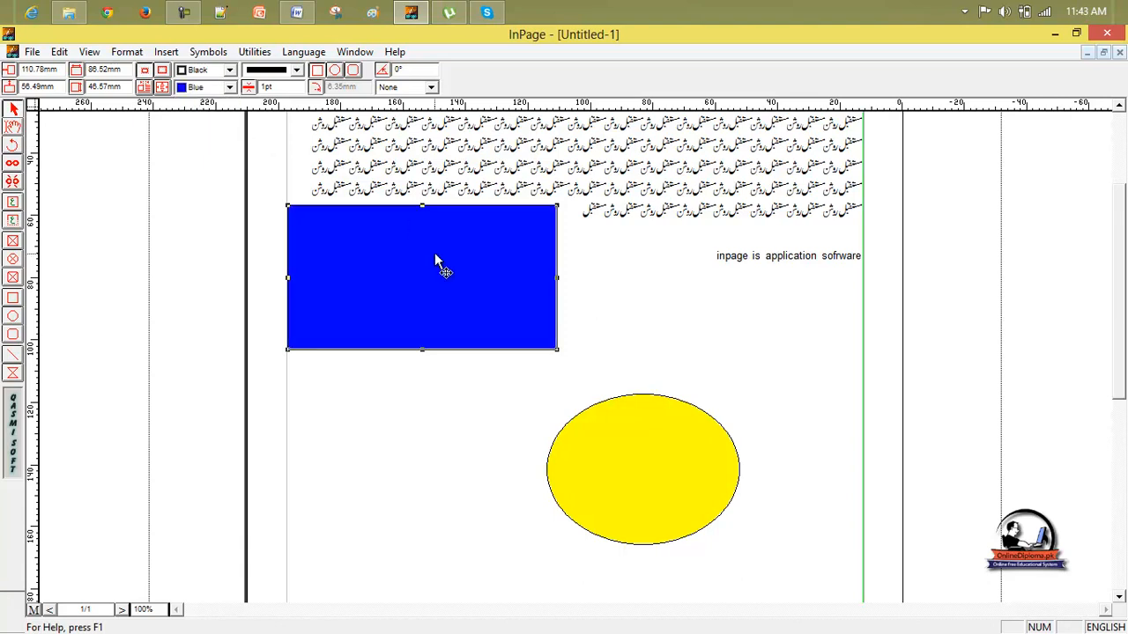
# Move the ellipse and the rectangle separately, placing the rectangle over the lower Urdu lines and the ellipse below it.
pyautogui.click(745, 418)
pyautogui.moveTo(712, 428); pyautogui.dragTo(751, 389)
pyautogui.click(457, 297)
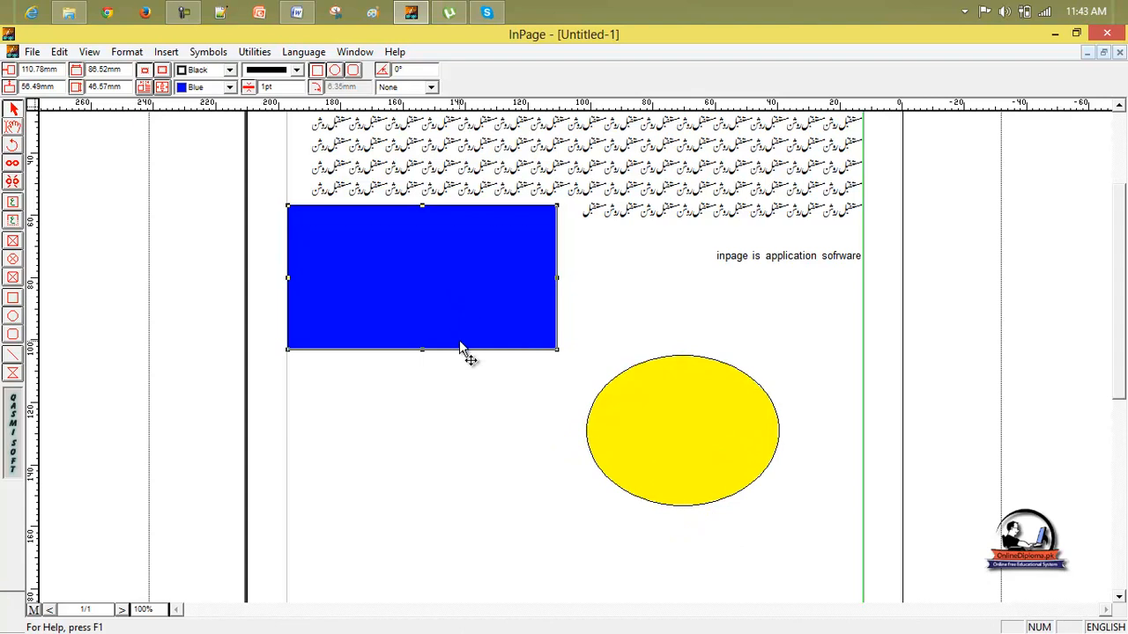
pyautogui.moveTo(457, 342); pyautogui.dragTo(493, 317)
pyautogui.moveTo(649, 414); pyautogui.dragTo(606, 461)
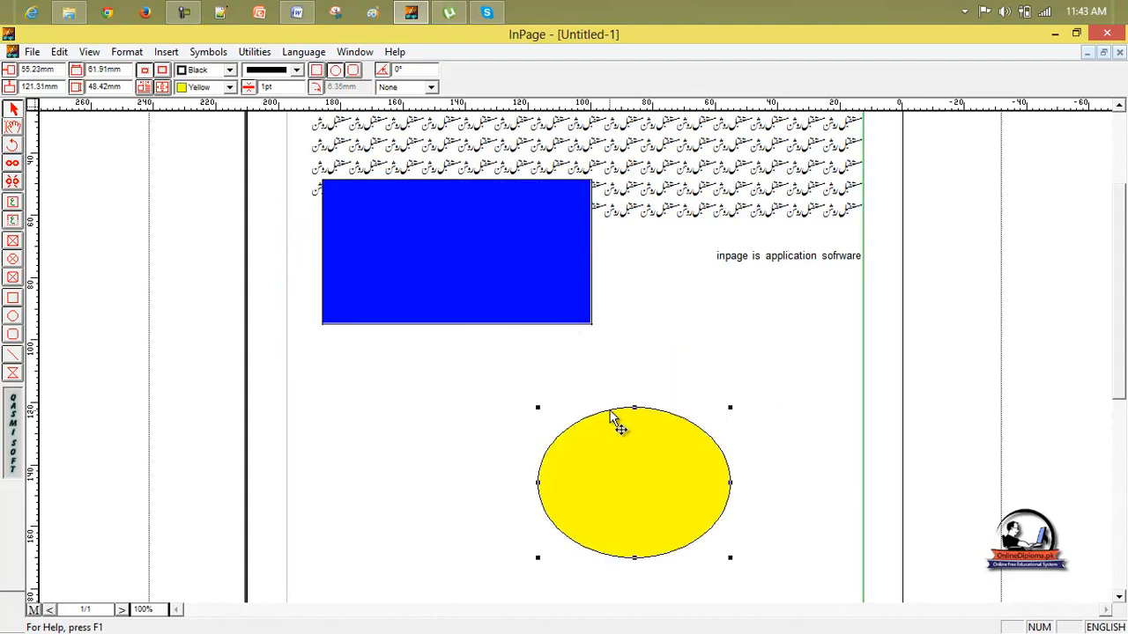
# Group the rectangle with the ellipse, and move the group slightly down and to the right.
pyautogui.keyDown('shift'); pyautogui.click(539, 324); pyautogui.keyUp('shift')
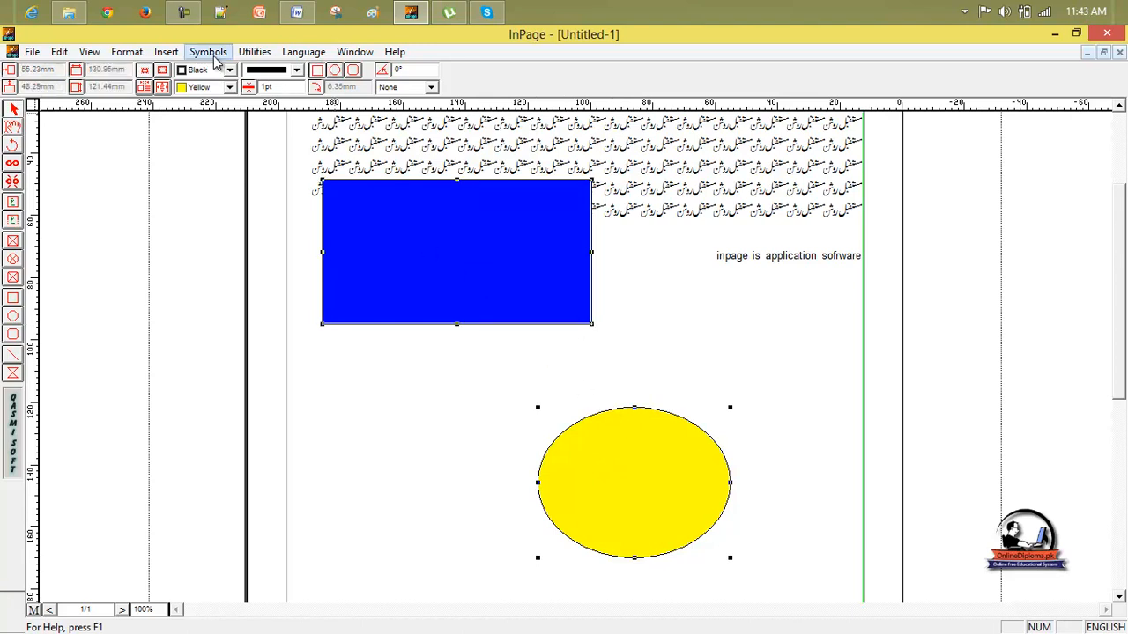
pyautogui.click(257, 54)
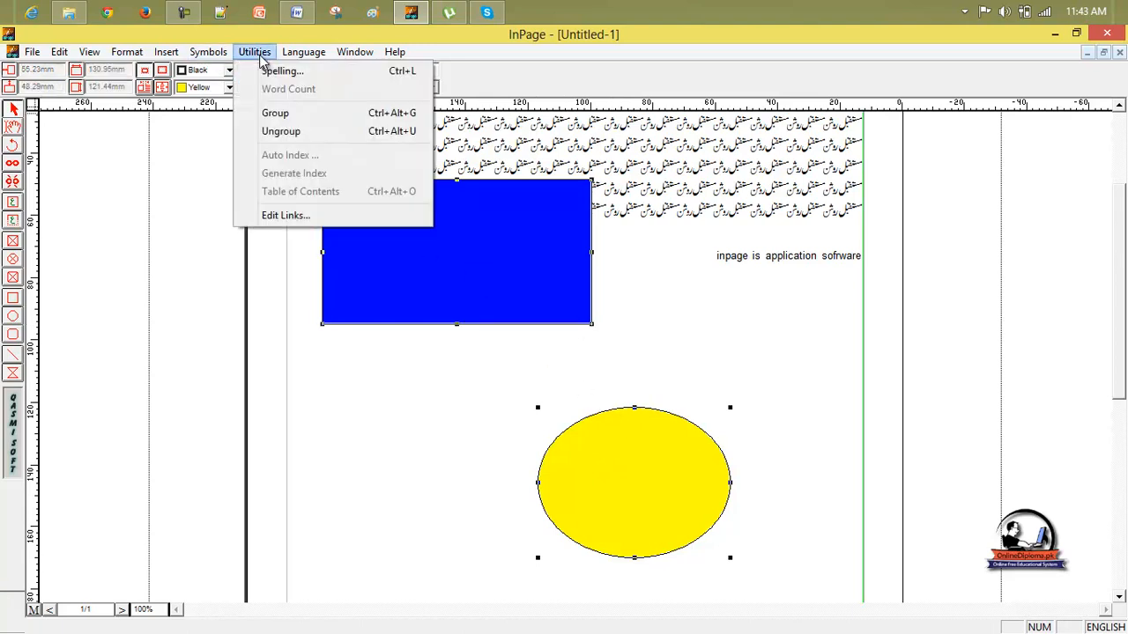
pyautogui.click(293, 120)
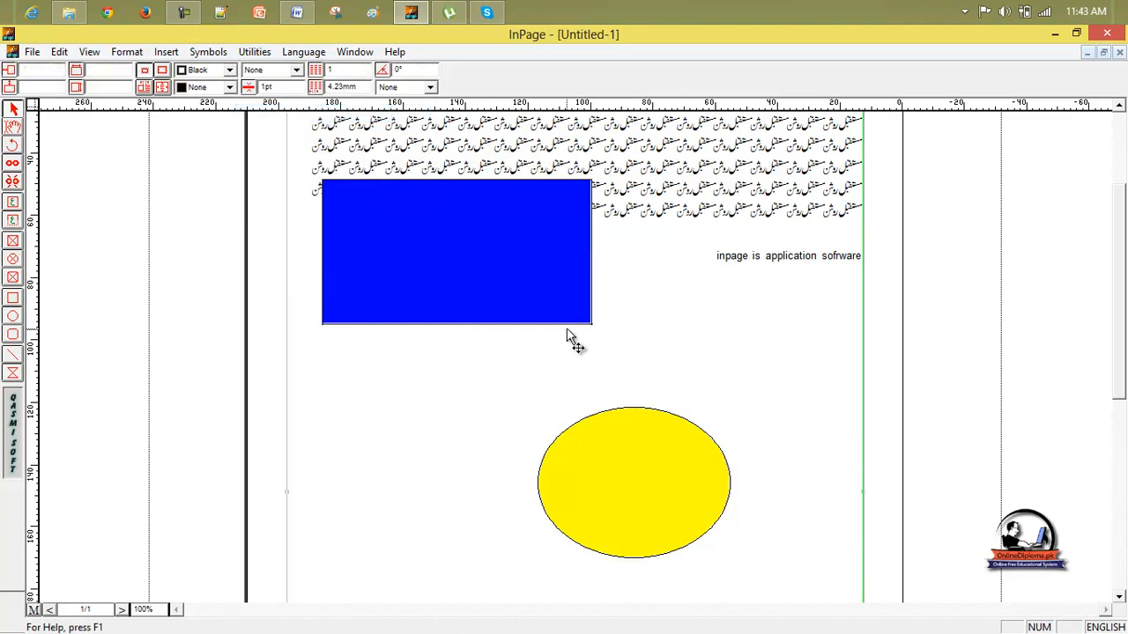
pyautogui.moveTo(564, 326); pyautogui.dragTo(609, 345)
pyautogui.click(648, 349)
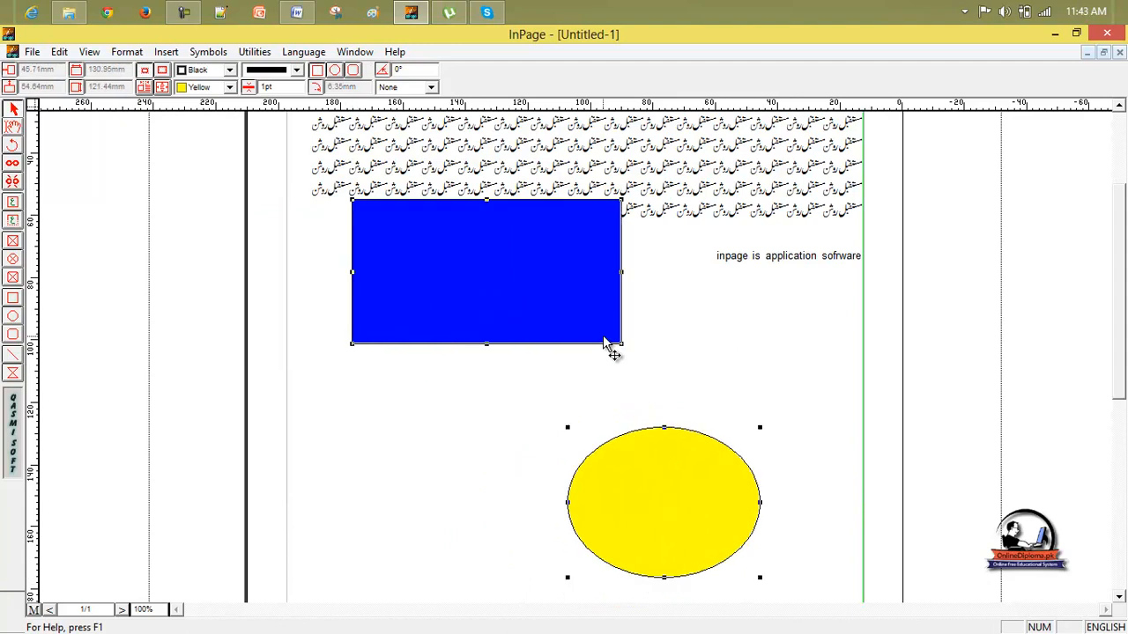
# Ungroup the rectangle and ellipse, and move each shape independently to a nearby position.
pyautogui.click(220, 51)
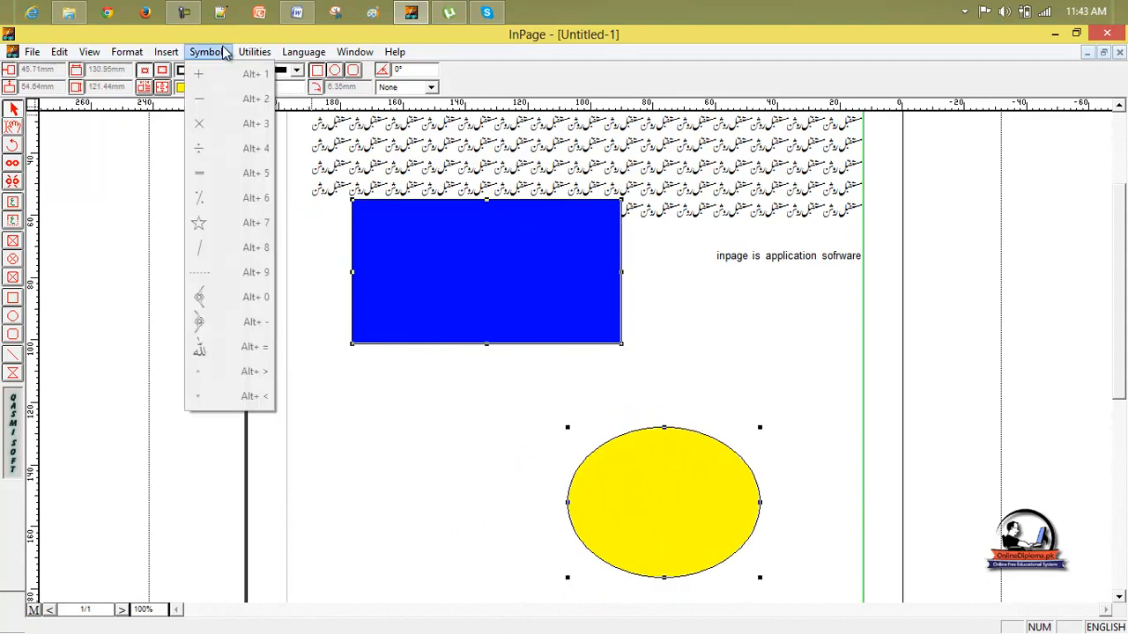
pyautogui.moveTo(262, 55)
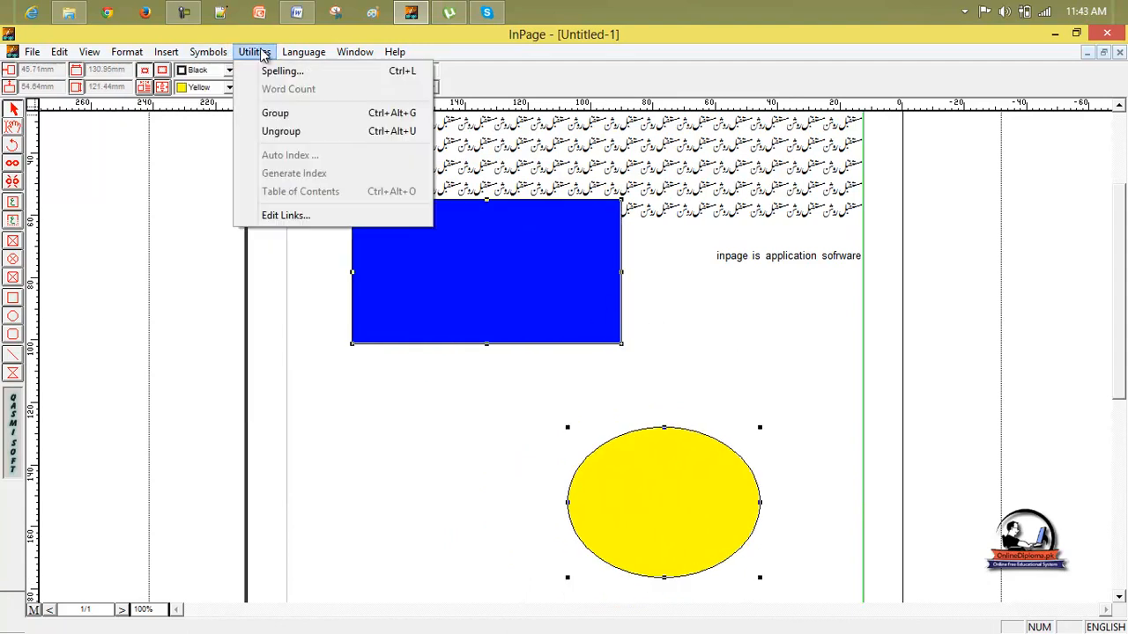
pyautogui.click(308, 140)
pyautogui.click(671, 366)
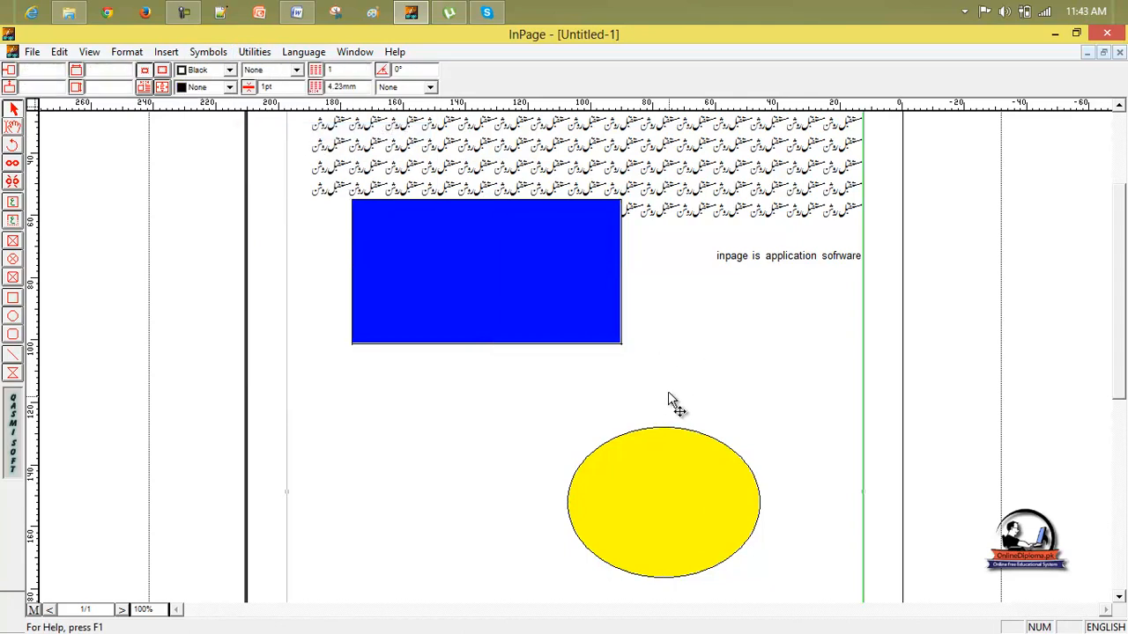
pyautogui.moveTo(659, 428)
pyautogui.mouseDown()
pyautogui.moveTo(587, 451)
pyautogui.moveTo(652, 417)
pyautogui.mouseUp()
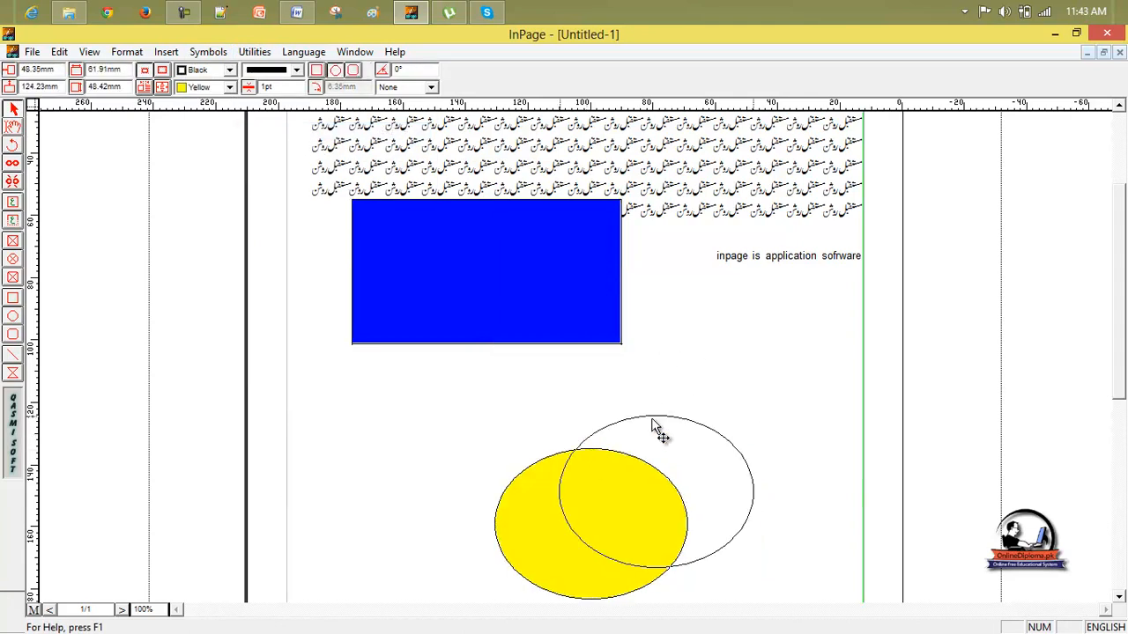
pyautogui.moveTo(614, 350)
pyautogui.mouseDown()
pyautogui.moveTo(578, 343)
pyautogui.moveTo(528, 372)
pyautogui.moveTo(596, 354)
pyautogui.mouseUp()
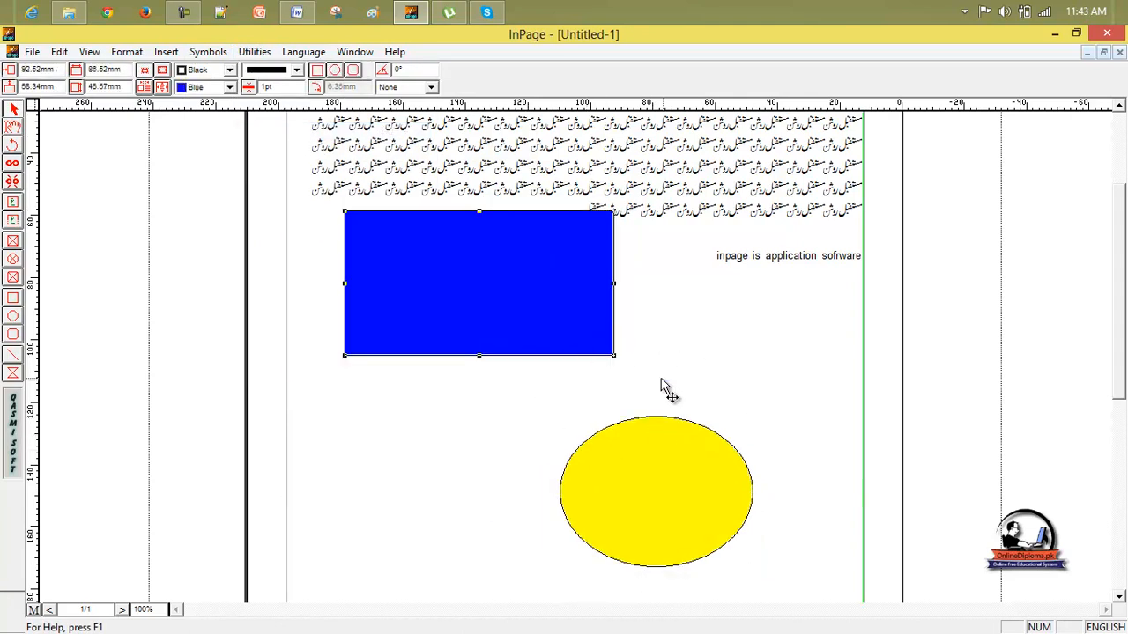
# Cascade the single open document window, and maximize it again.
pyautogui.click(303, 51)
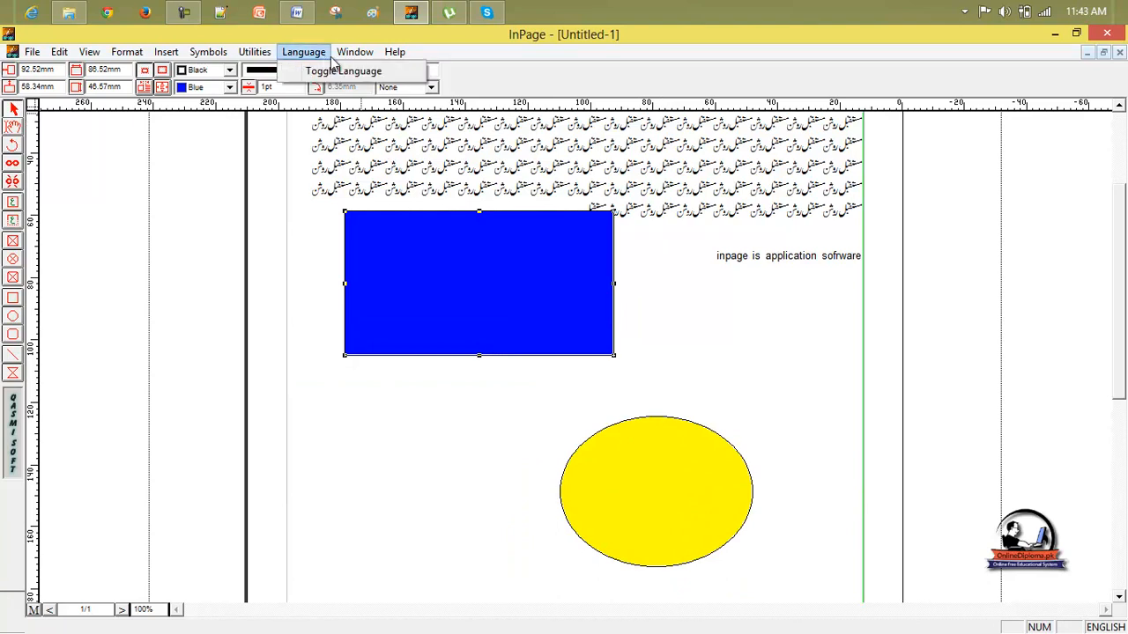
pyautogui.moveTo(346, 58)
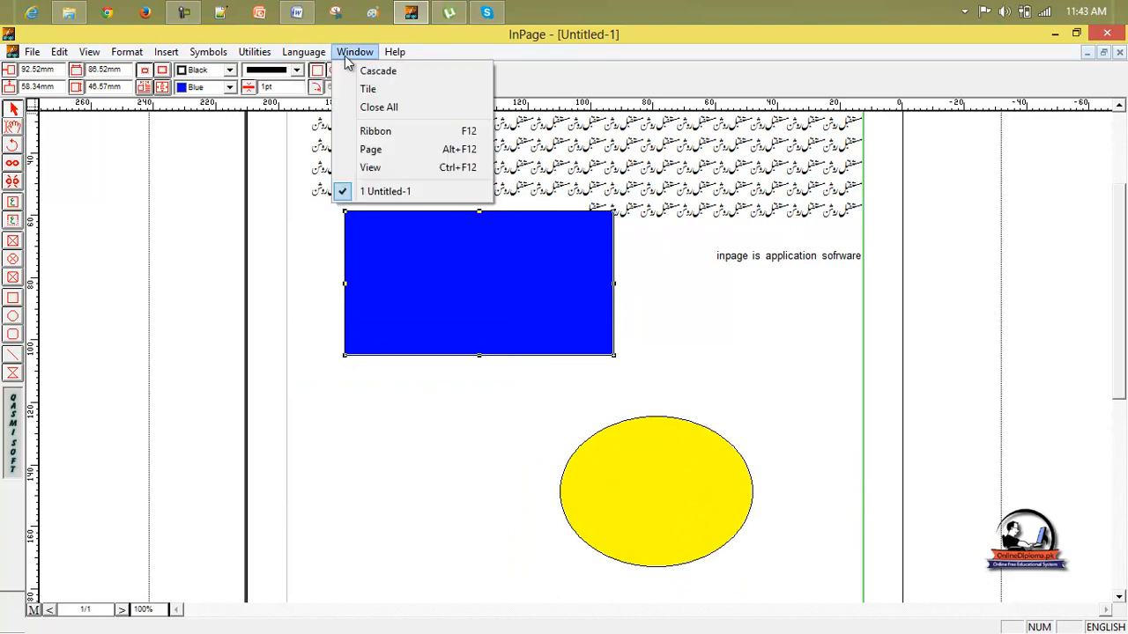
pyautogui.click(385, 74)
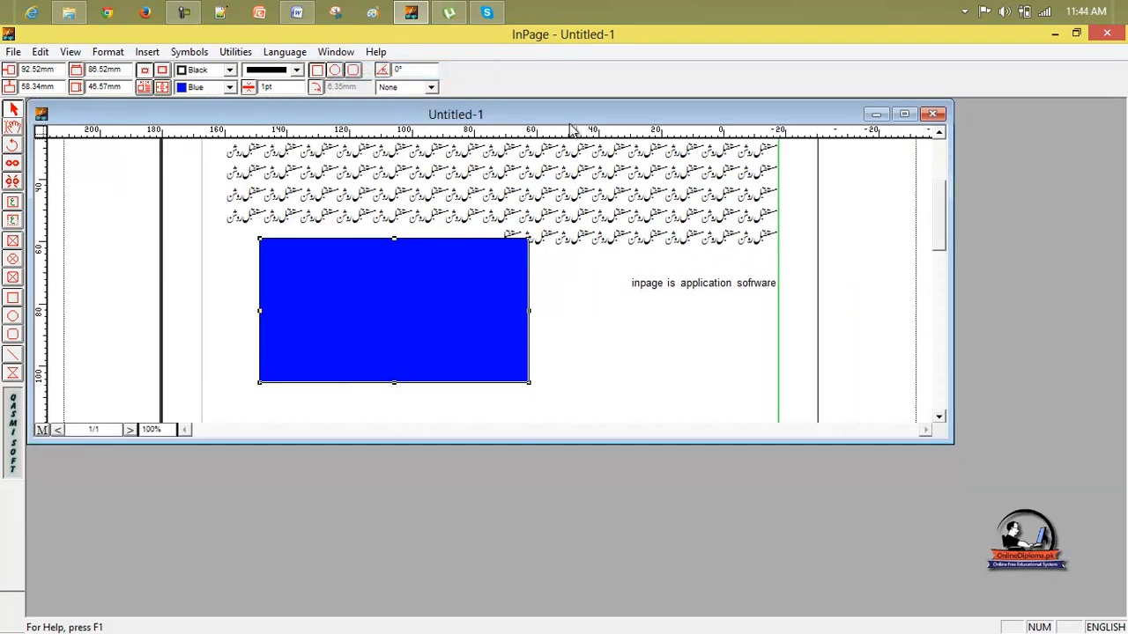
pyautogui.click(910, 133)
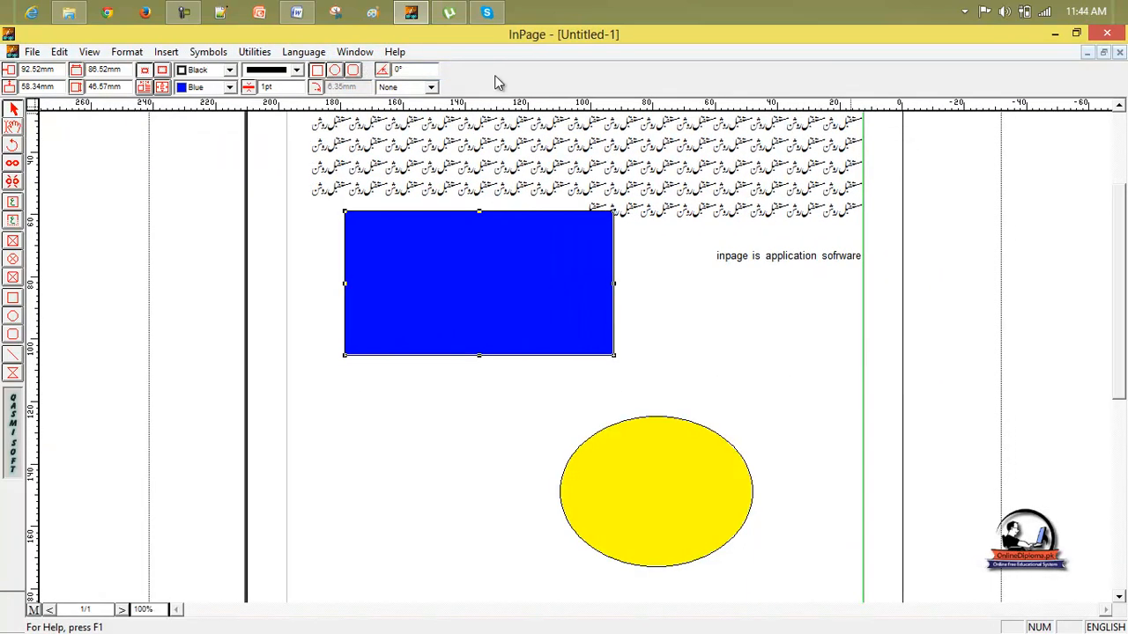
# Create two new blank A4 portrait documents with the default margins and right-to-left direction.
pyautogui.click(31, 52)
pyautogui.click(53, 71)
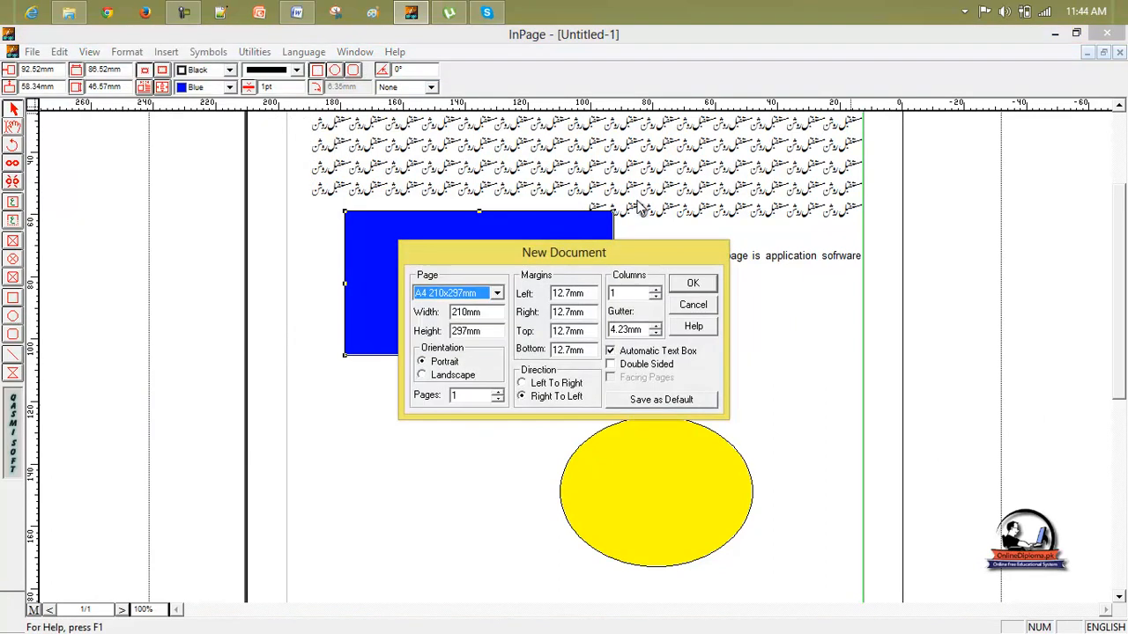
pyautogui.click(685, 286)
pyautogui.click(32, 52)
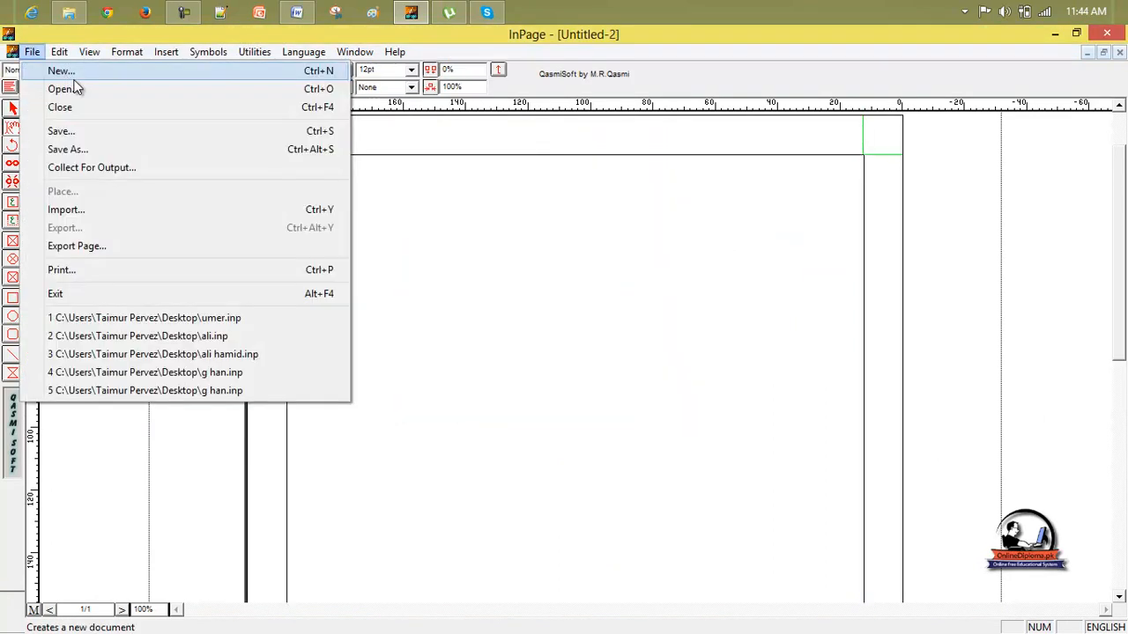
pyautogui.click(53, 70)
pyautogui.click(689, 286)
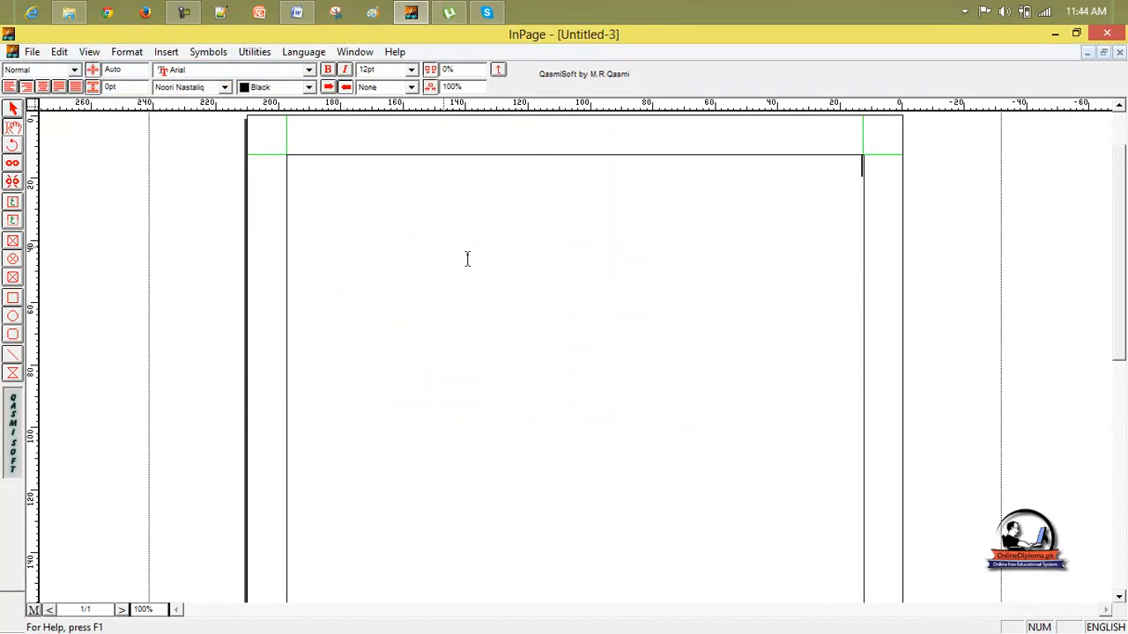
# Cascade the three document windows, spread Untitled-2 and Untitled-3 further apart, and bring Untitled-3 to the front.
pyautogui.click(352, 53)
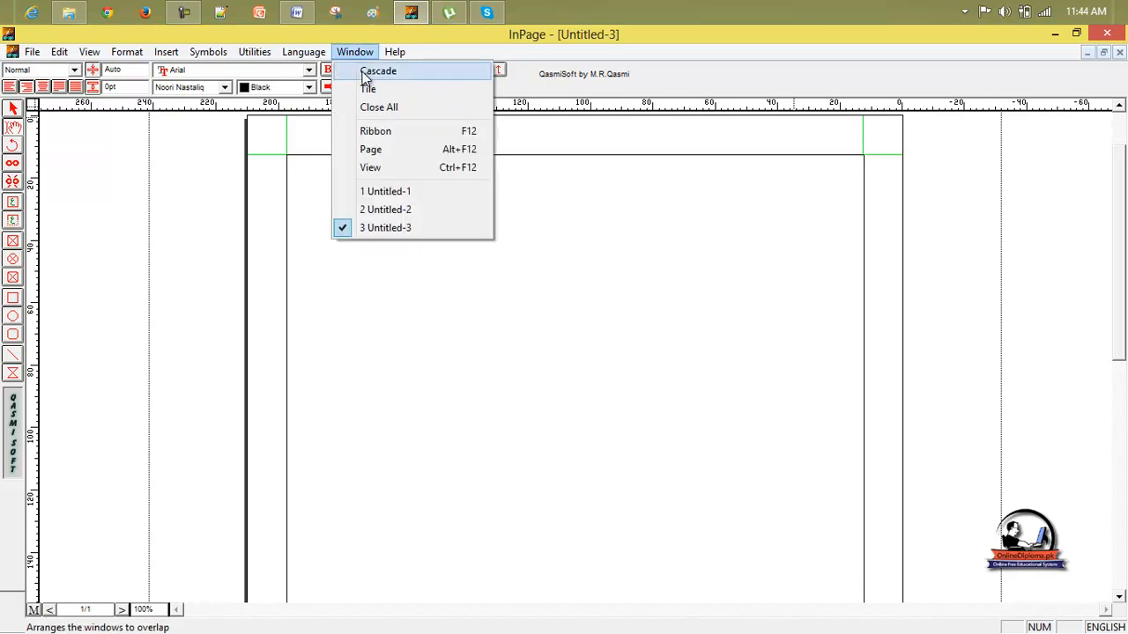
pyautogui.click(378, 71)
pyautogui.click(624, 176)
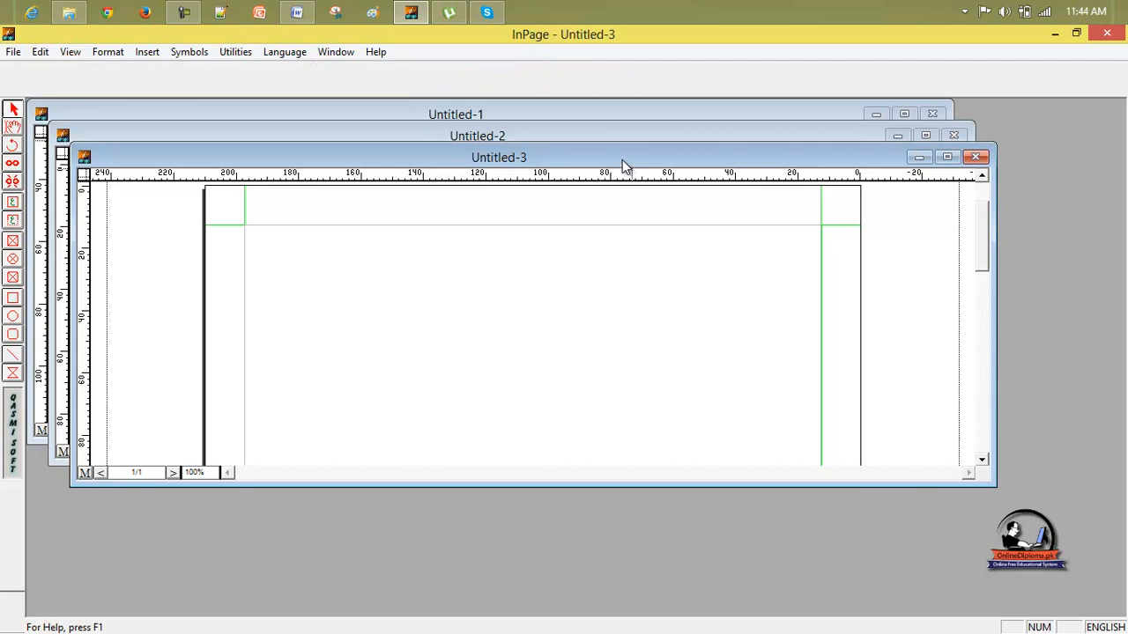
pyautogui.moveTo(623, 166); pyautogui.dragTo(634, 255)
pyautogui.moveTo(620, 143); pyautogui.dragTo(623, 191)
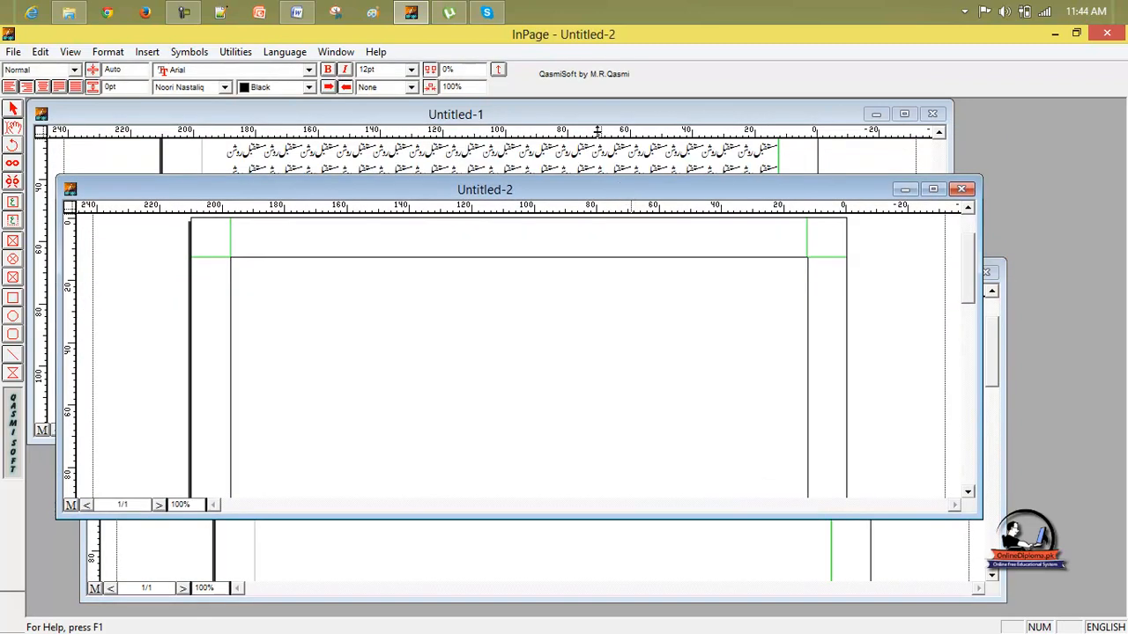
pyautogui.click(833, 205)
pyautogui.click(996, 348)
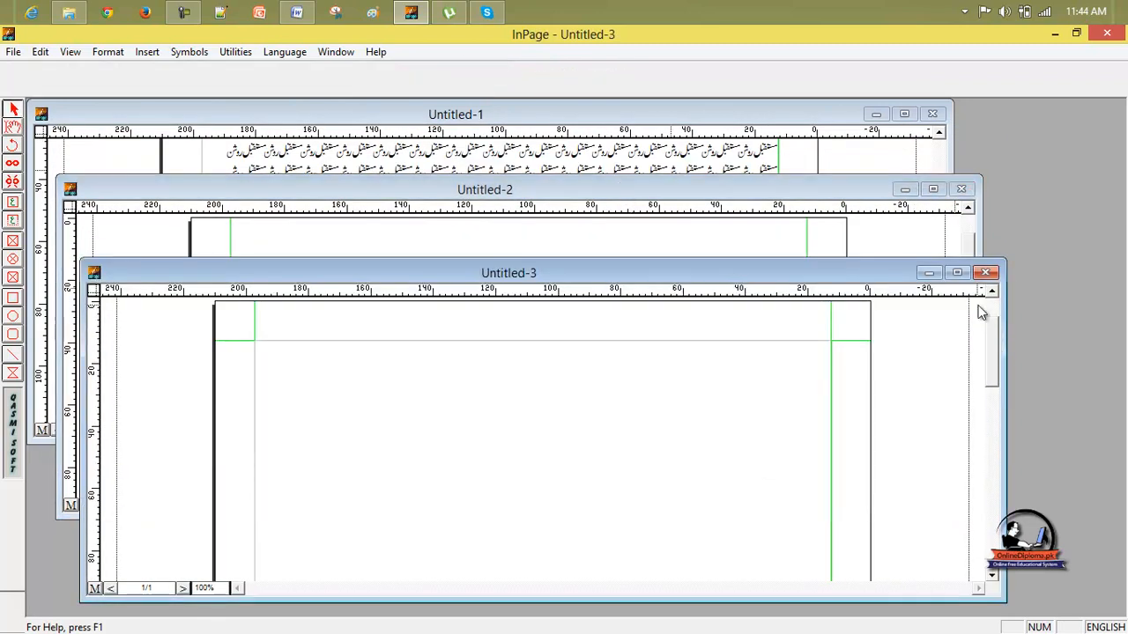
# Close the Untitled-3 document, and tile Untitled-2 and Untitled-1 side by side.
pyautogui.click(987, 272)
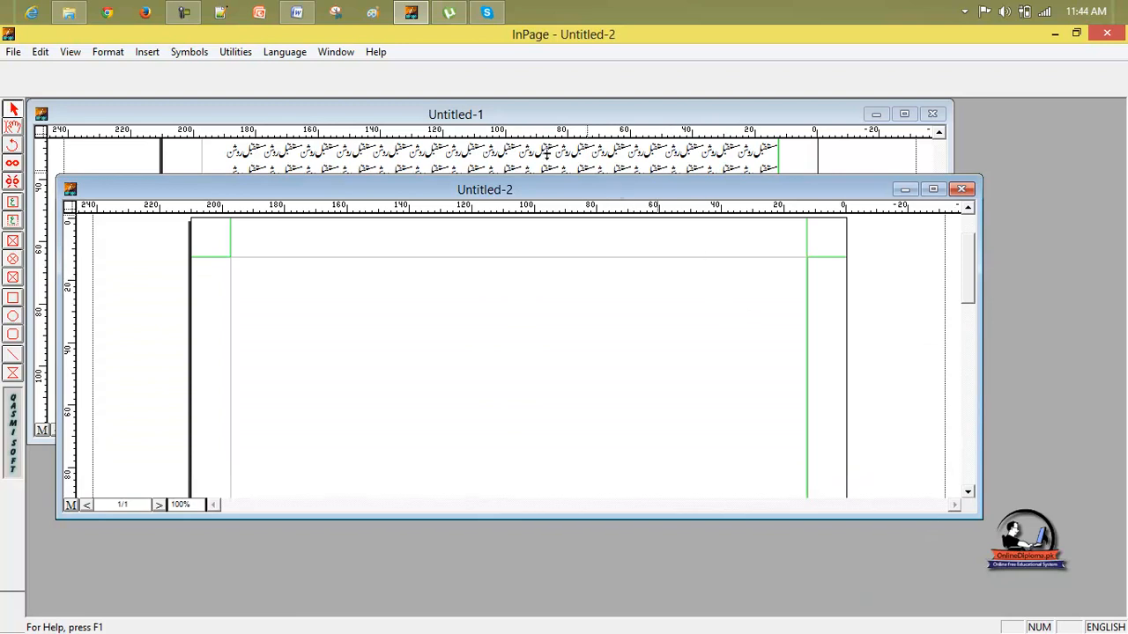
pyautogui.click(343, 51)
pyautogui.click(351, 90)
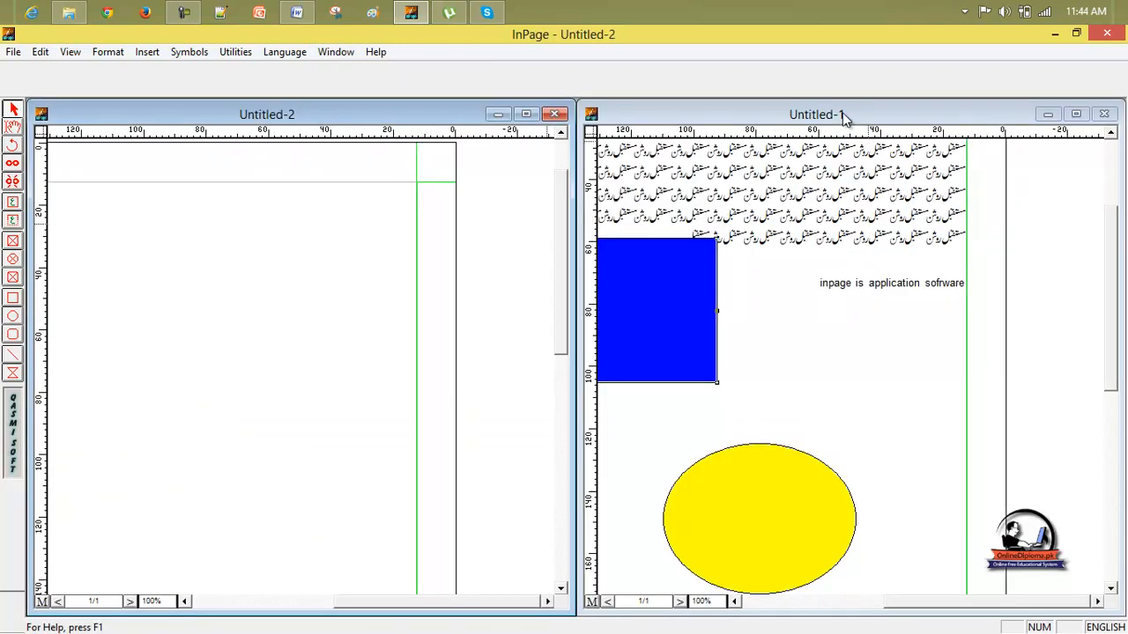
# Activate the page number entry of Untitled-2, and maximize the Untitled-1 document window.
pyautogui.click(335, 52)
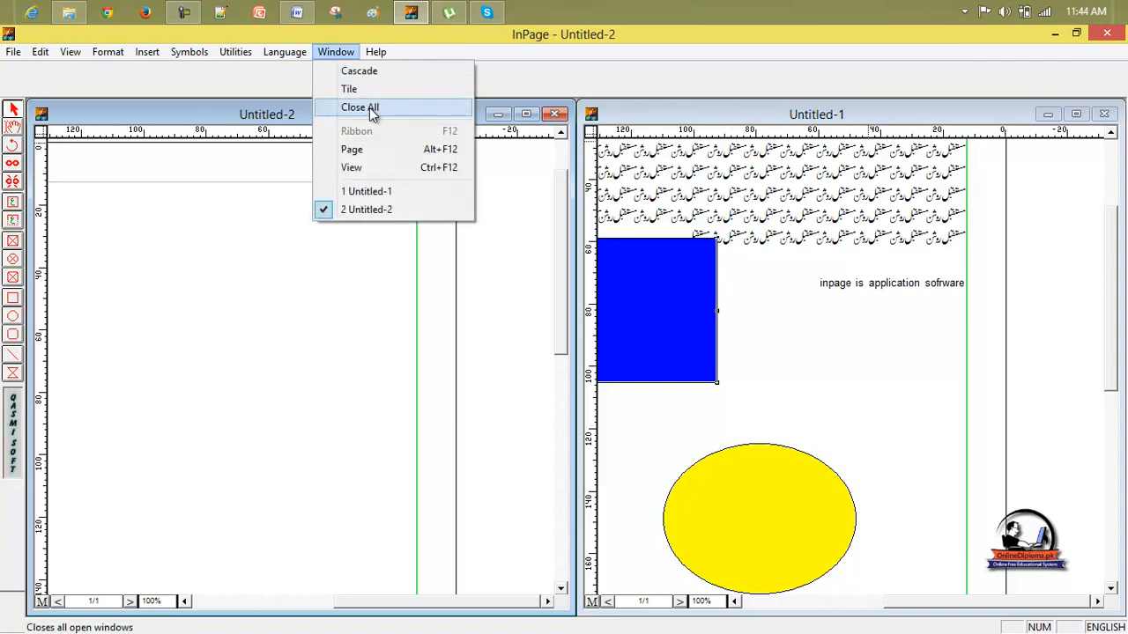
pyautogui.click(410, 163)
pyautogui.click(352, 53)
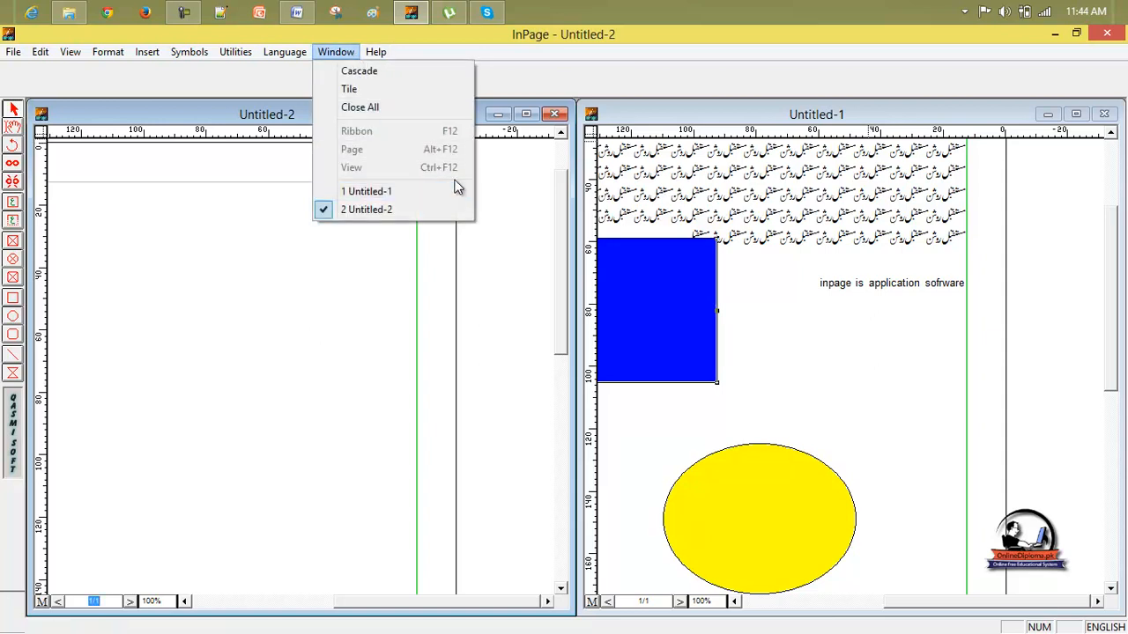
pyautogui.click(638, 123)
pyautogui.doubleClick(640, 120)
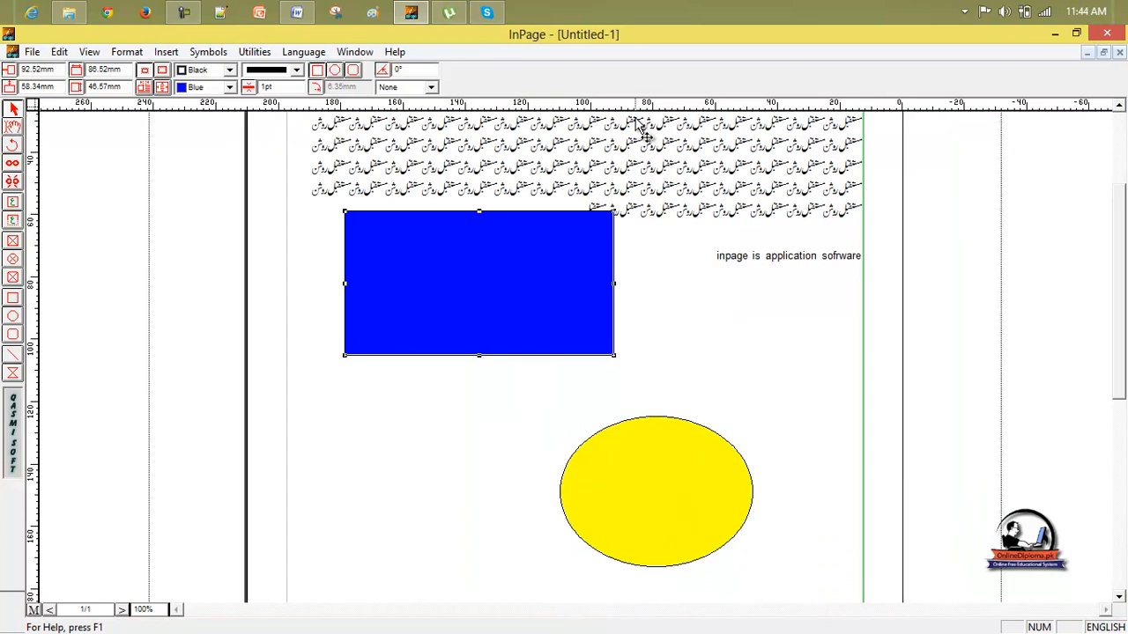
# Switch to the Untitled-2 document and back to Untitled-1 through the list of open documents.
pyautogui.click(355, 53)
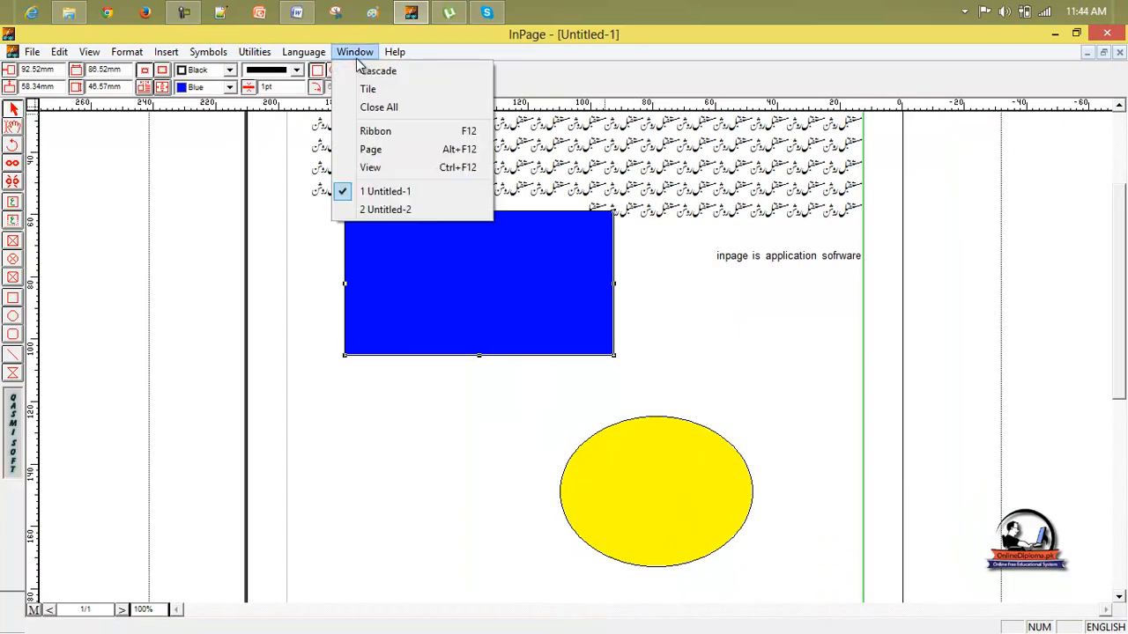
pyautogui.click(445, 208)
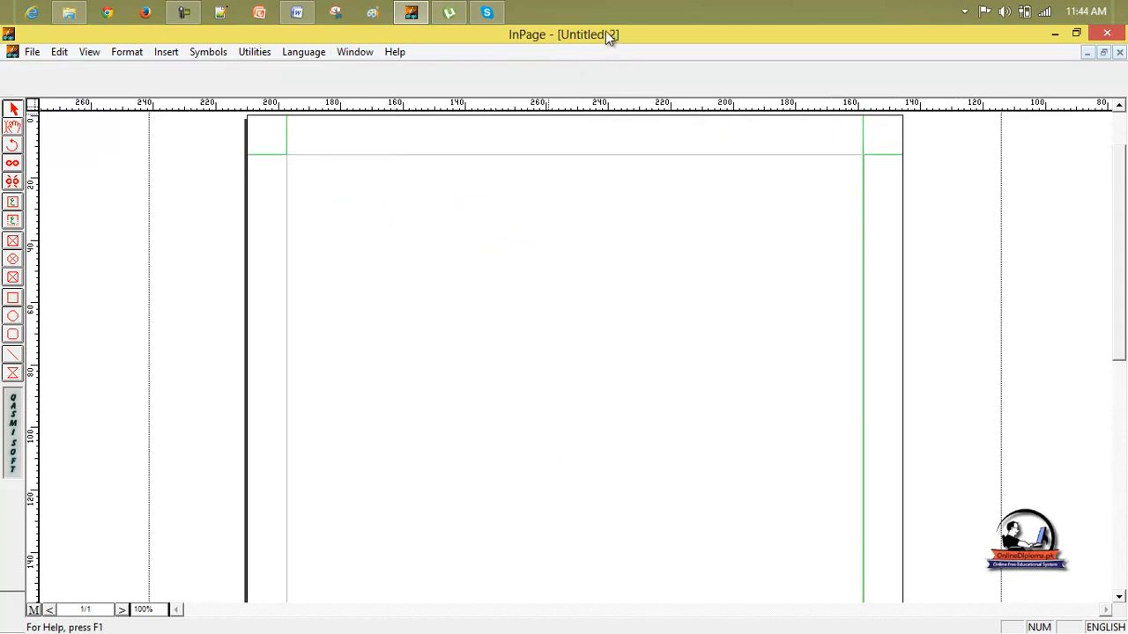
pyautogui.click(365, 55)
pyautogui.click(379, 191)
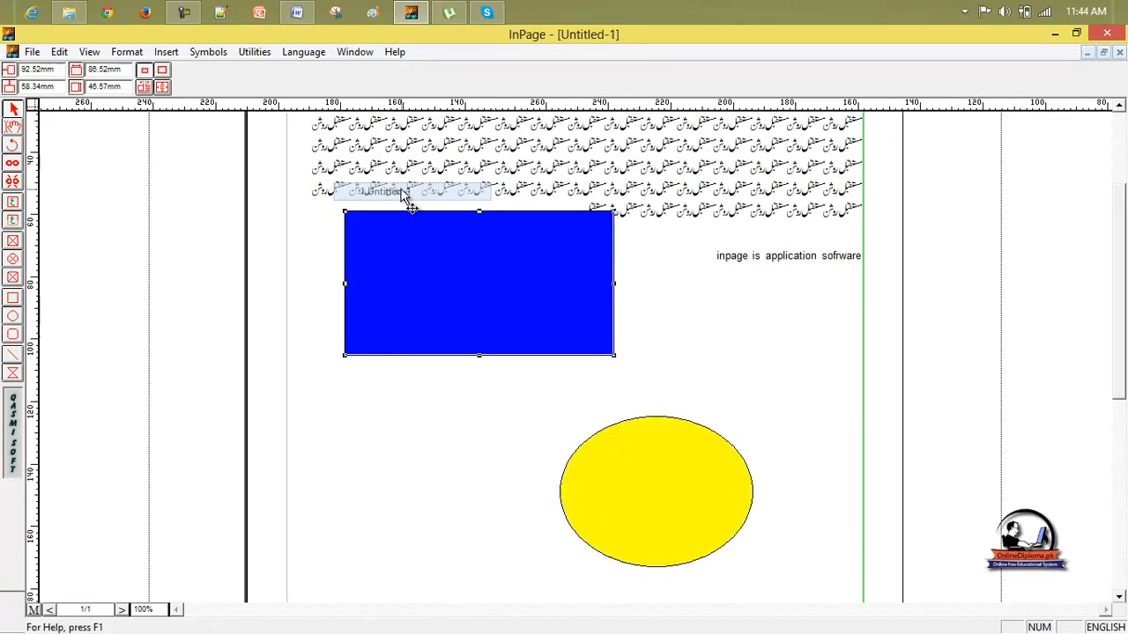
# Close all open documents without saving Untitled-1, and exit the program.
pyautogui.click(355, 52)
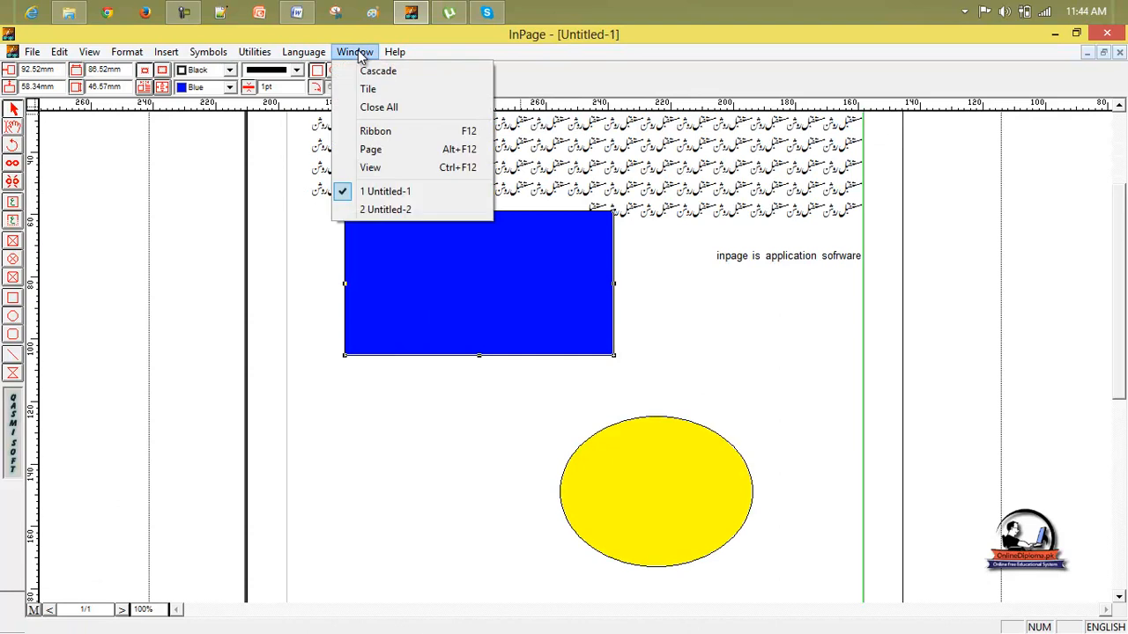
pyautogui.click(391, 110)
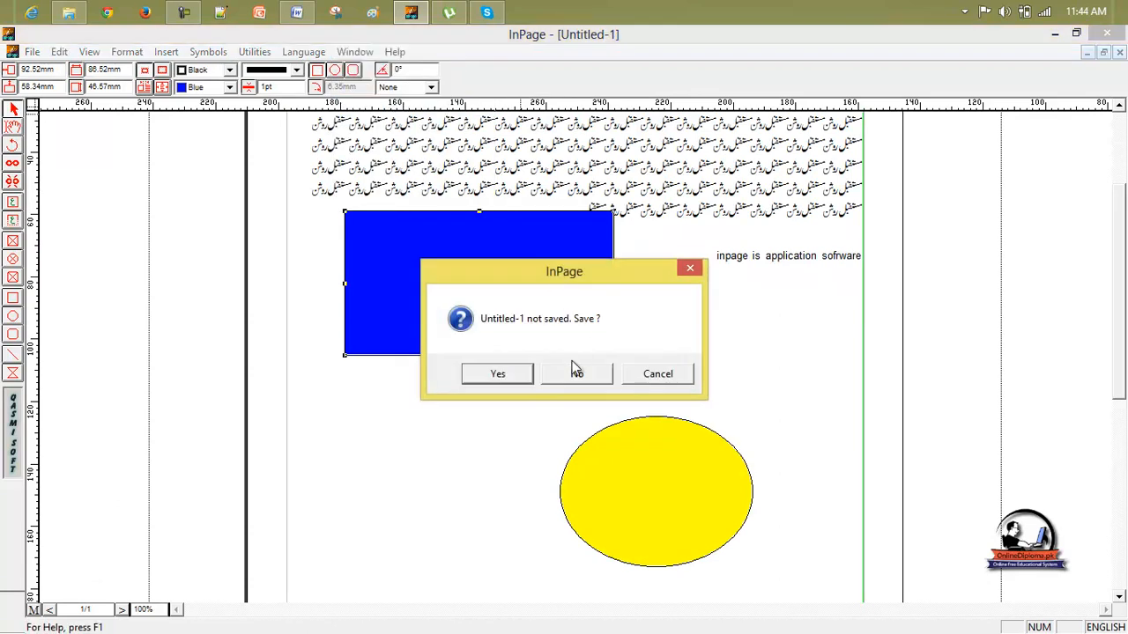
pyautogui.click(576, 373)
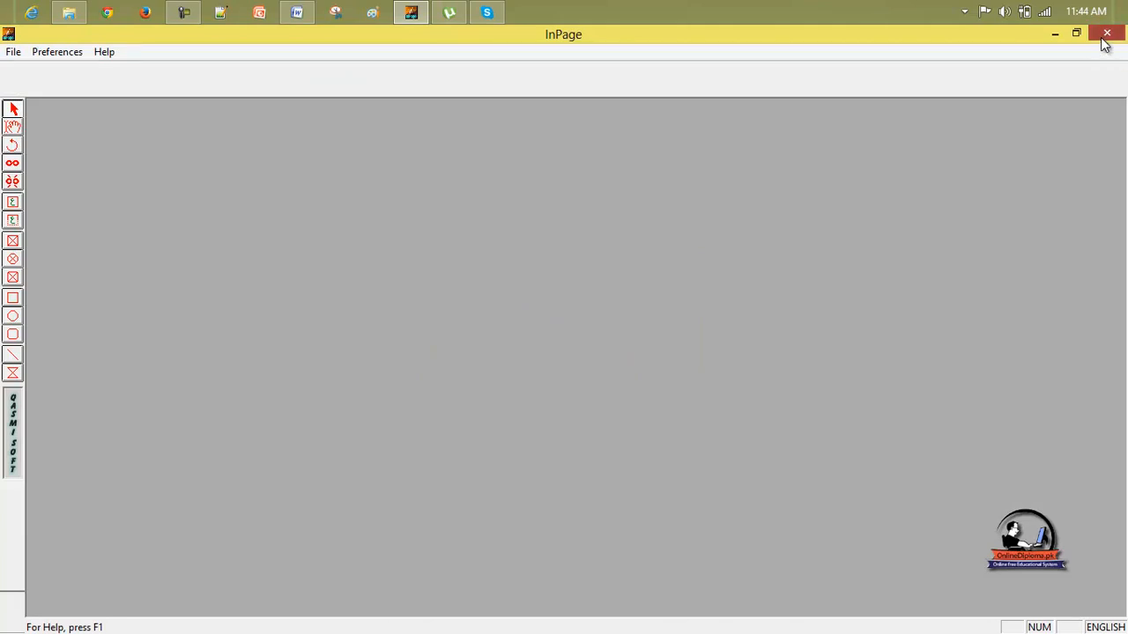
pyautogui.click(1106, 34)
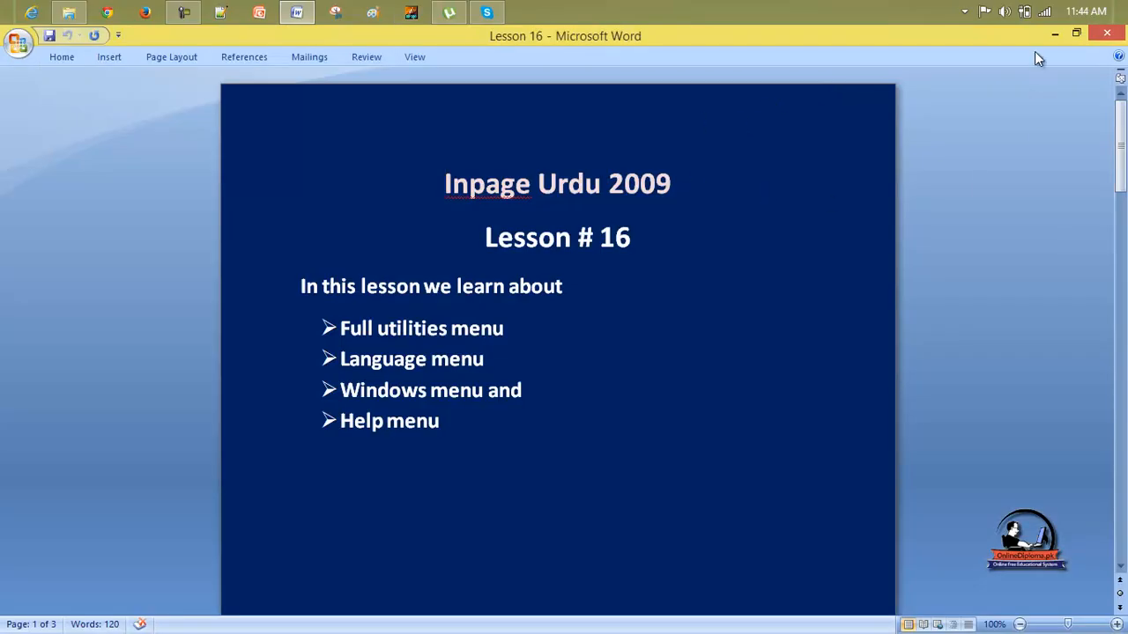
# Clear the Lesson 16 Word document from view, and close the window remaining on the desktop.
pyautogui.click(1076, 32)
pyautogui.click(928, 134)
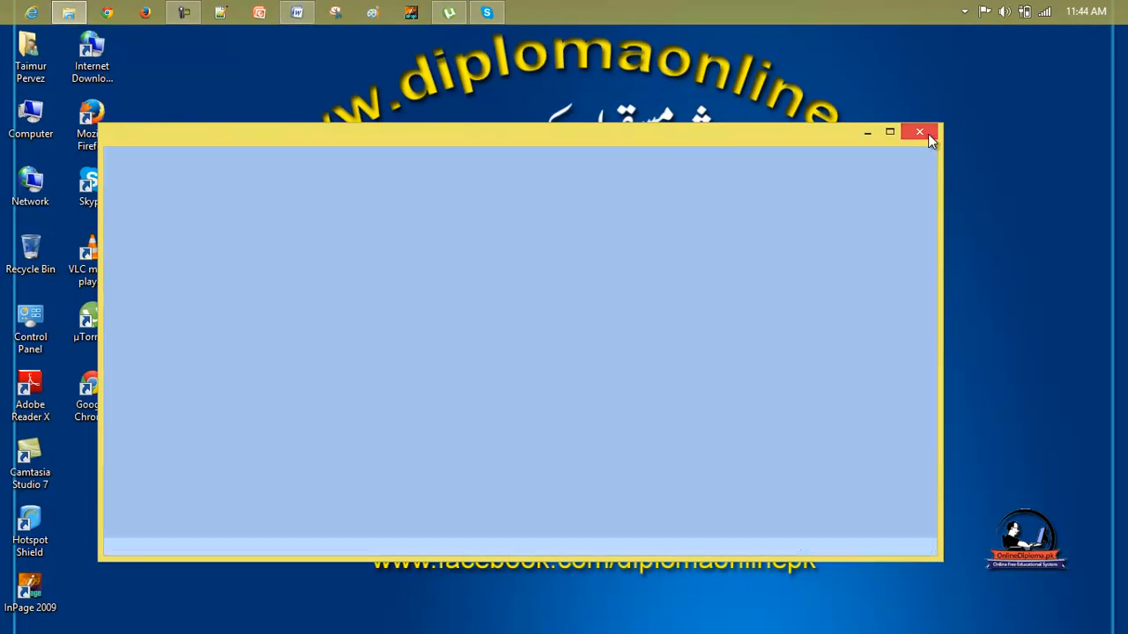